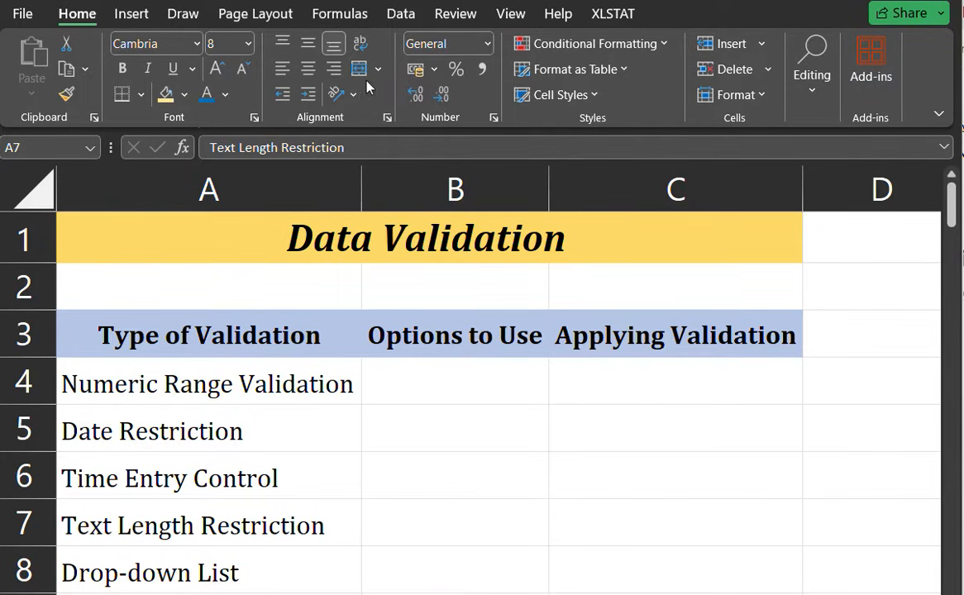
# Open Data Validation for the Text Length Restriction cell and review its settings, input message and error alert options.
pyautogui.click(390, 18)
pyautogui.click(391, 16)
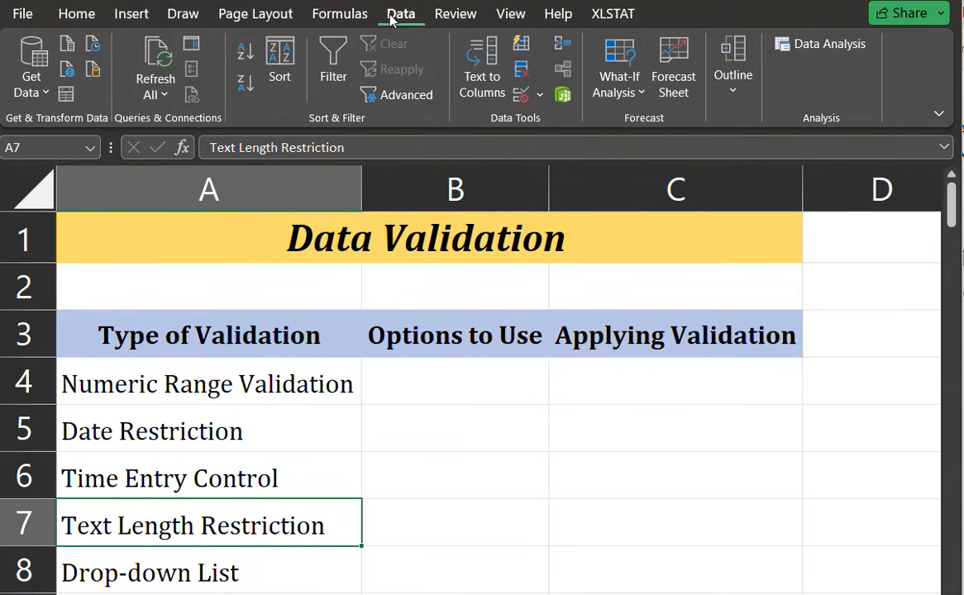
pyautogui.click(540, 95)
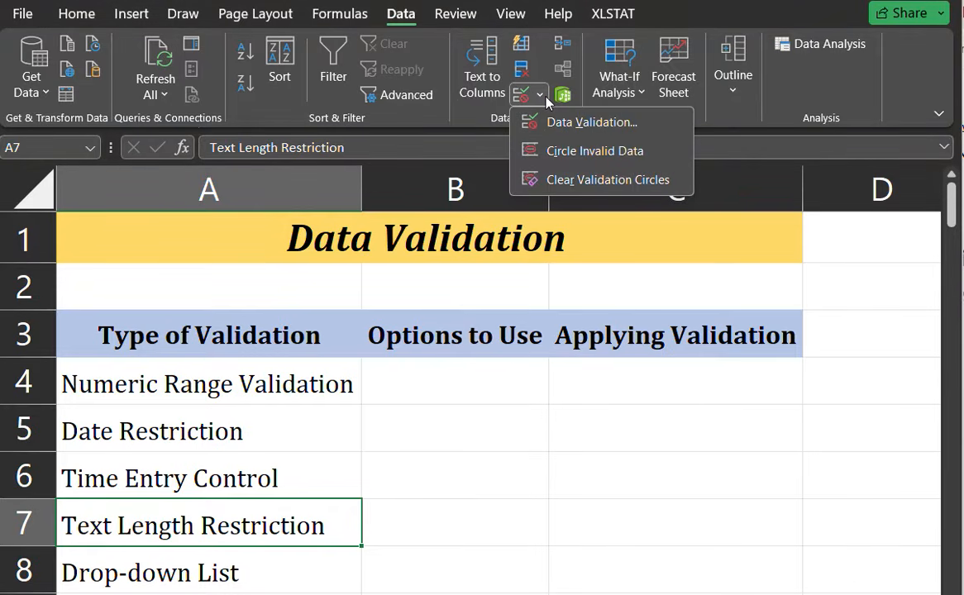
pyautogui.click(630, 130)
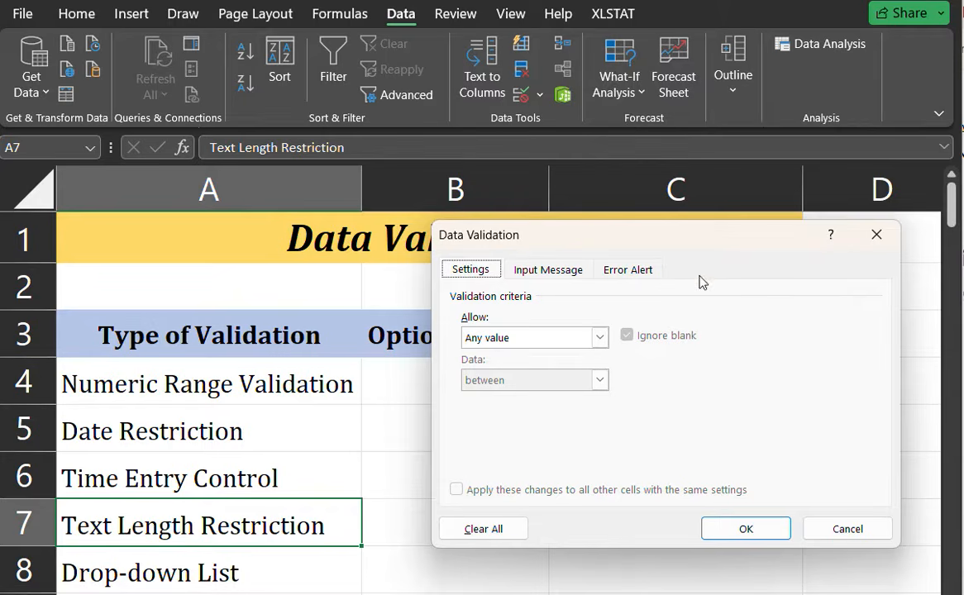
pyautogui.moveTo(724, 238); pyautogui.dragTo(597, 234)
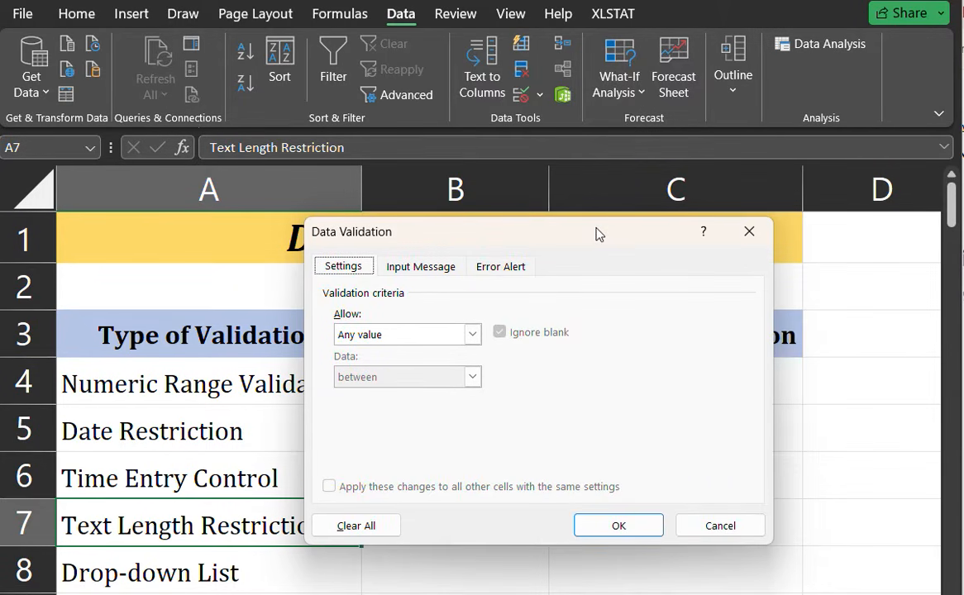
pyautogui.click(415, 267)
pyautogui.click(501, 267)
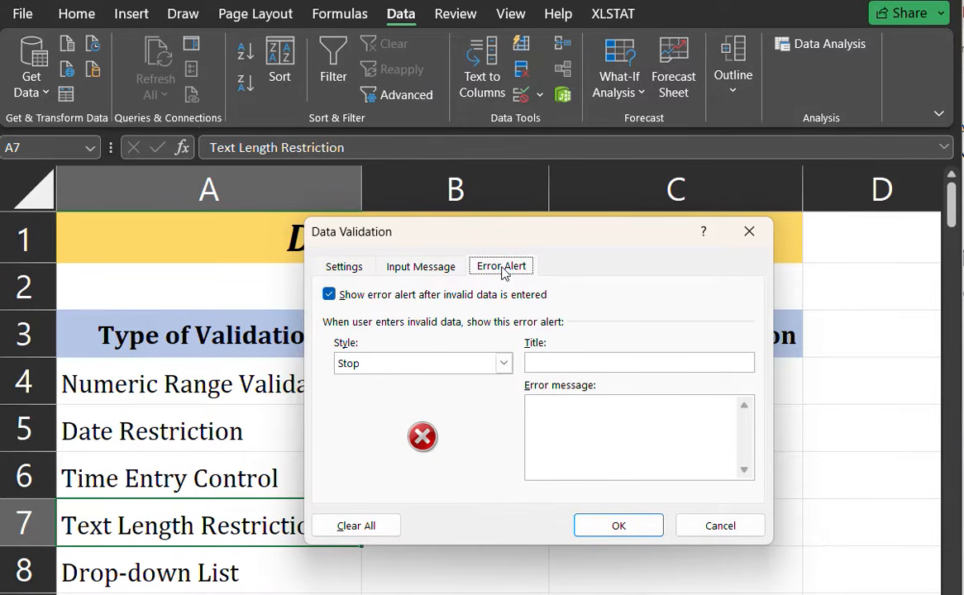
pyautogui.click(430, 267)
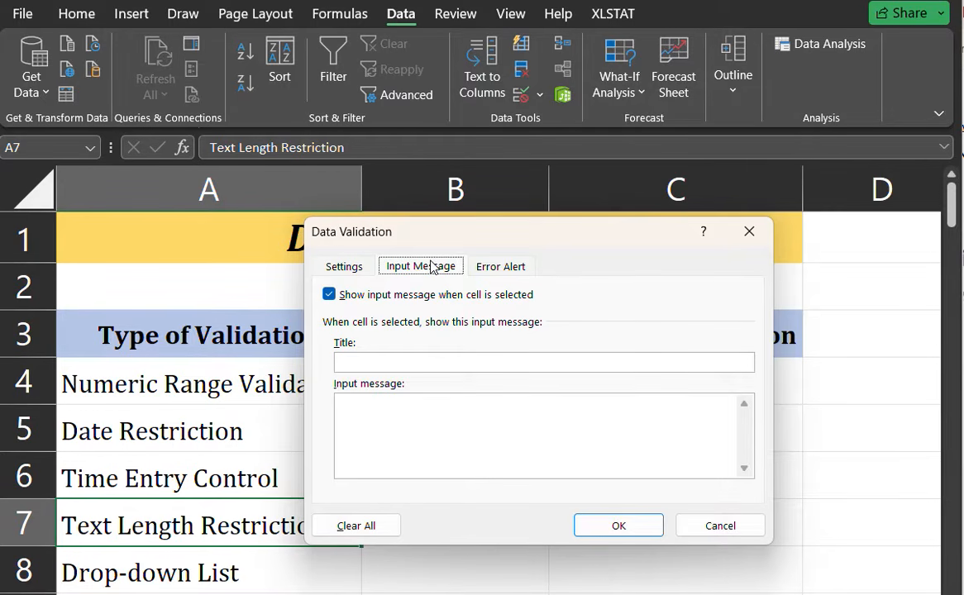
pyautogui.click(516, 267)
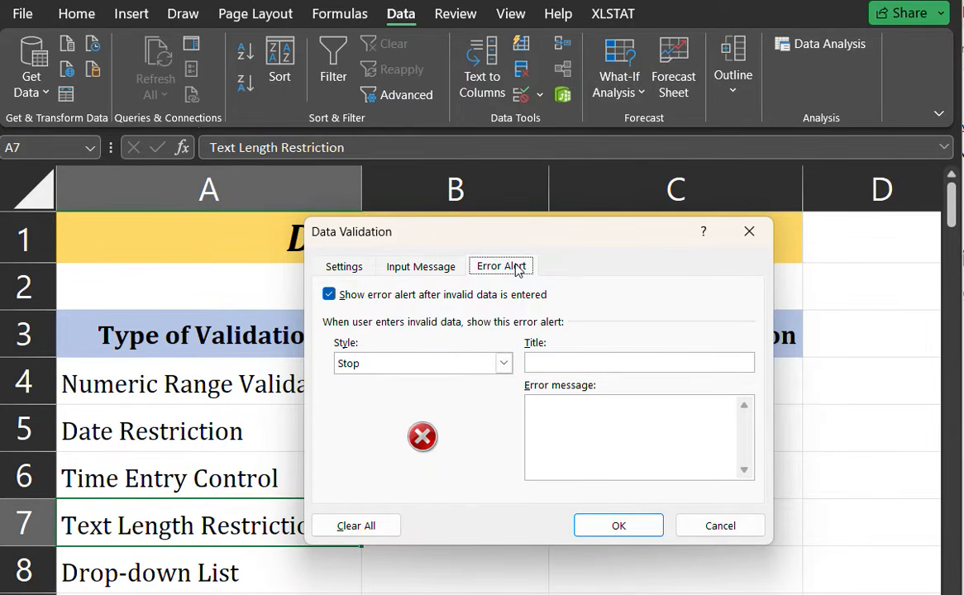
pyautogui.click(418, 277)
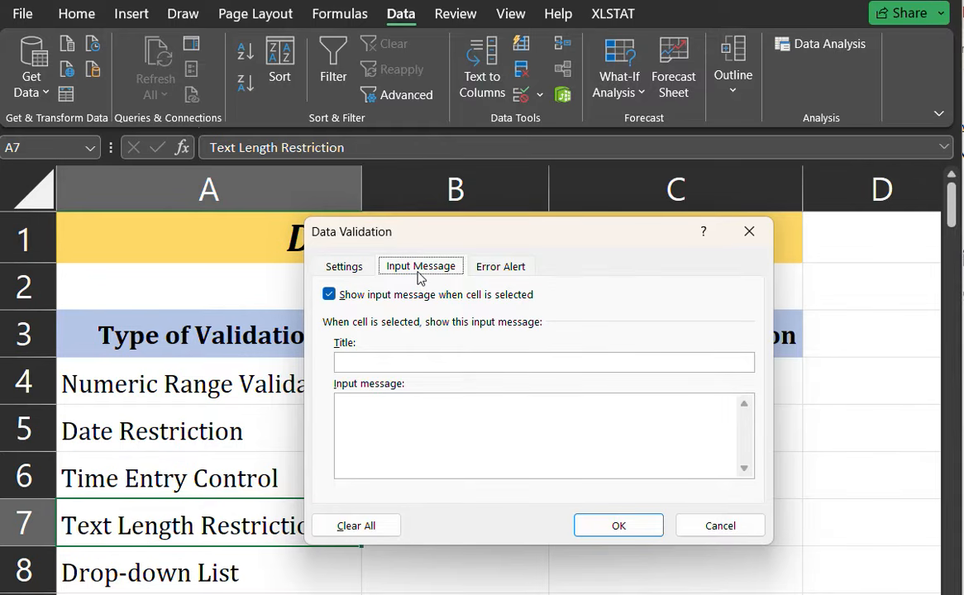
pyautogui.click(516, 266)
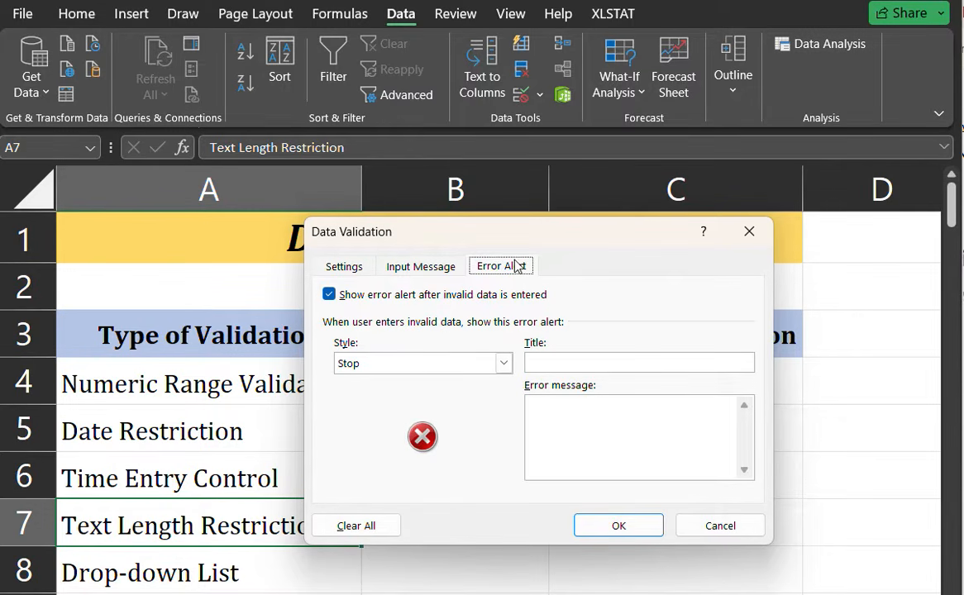
pyautogui.click(436, 268)
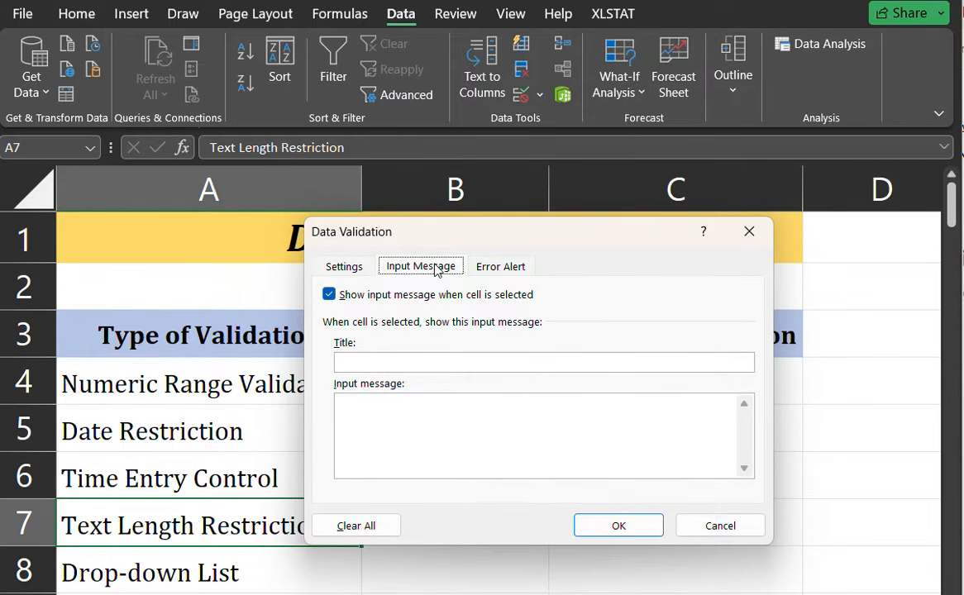
pyautogui.click(333, 267)
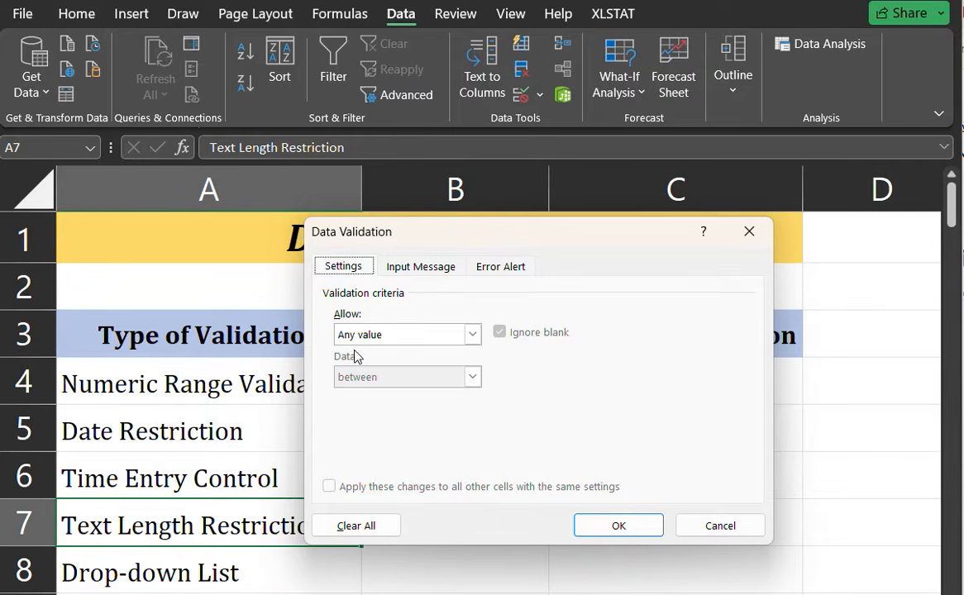
# Examine the validation criteria types that can be allowed, and close Data Validation without applying anything.
pyautogui.moveTo(491, 234); pyautogui.dragTo(468, 6)
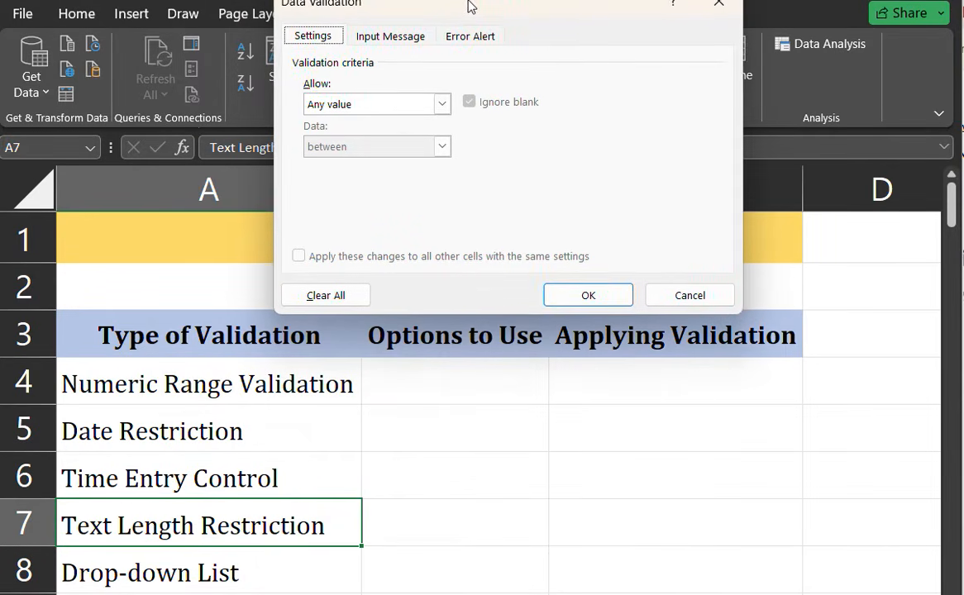
pyautogui.click(441, 101)
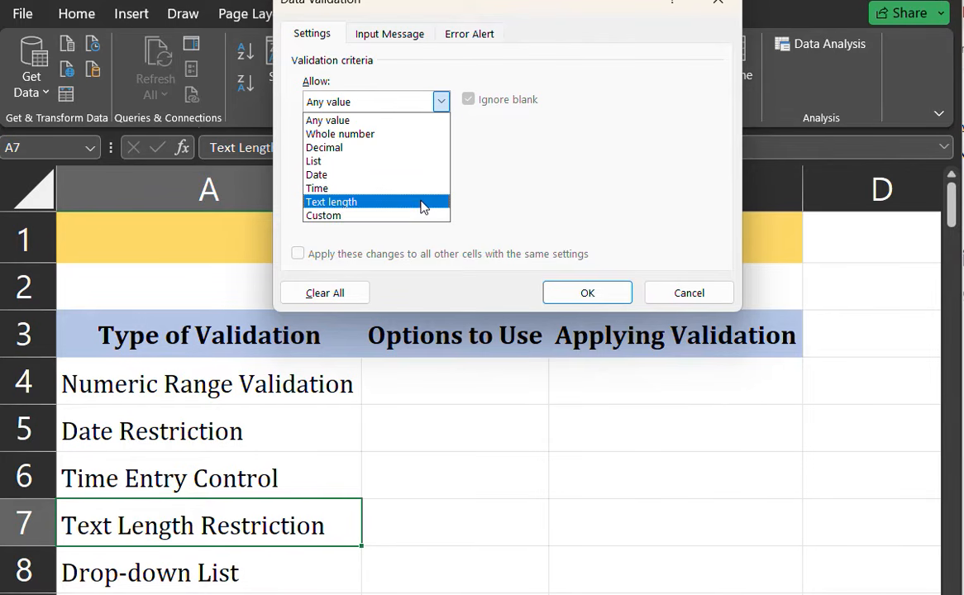
pyautogui.click(692, 294)
pyautogui.click(691, 293)
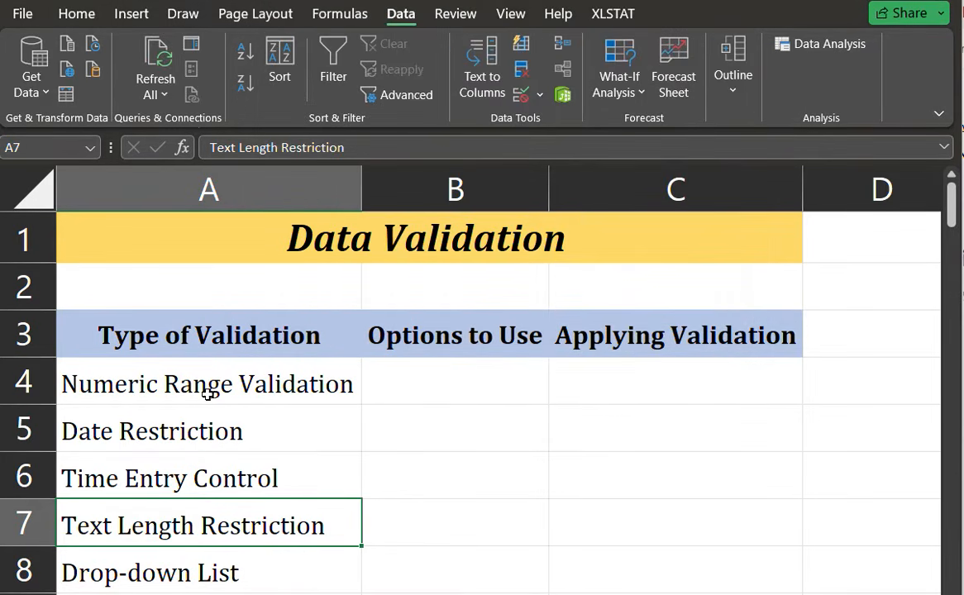
# Enter "Whole Number" in cell B4 as the option for Numeric Range Validation and set its font size to 6.
pyautogui.click(417, 380)
pyautogui.write('Who')
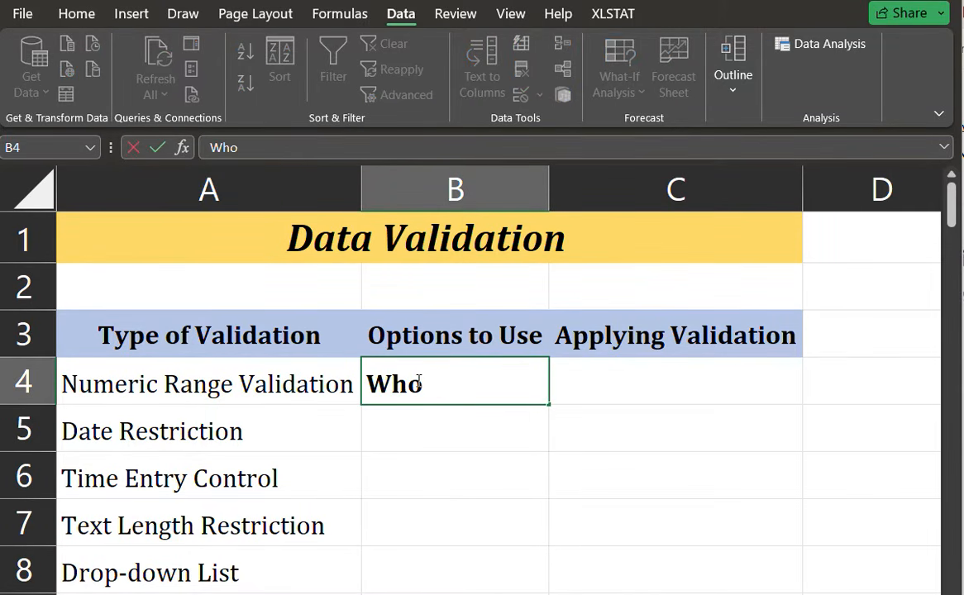
pyautogui.write('le Number')
pyautogui.press('Return')
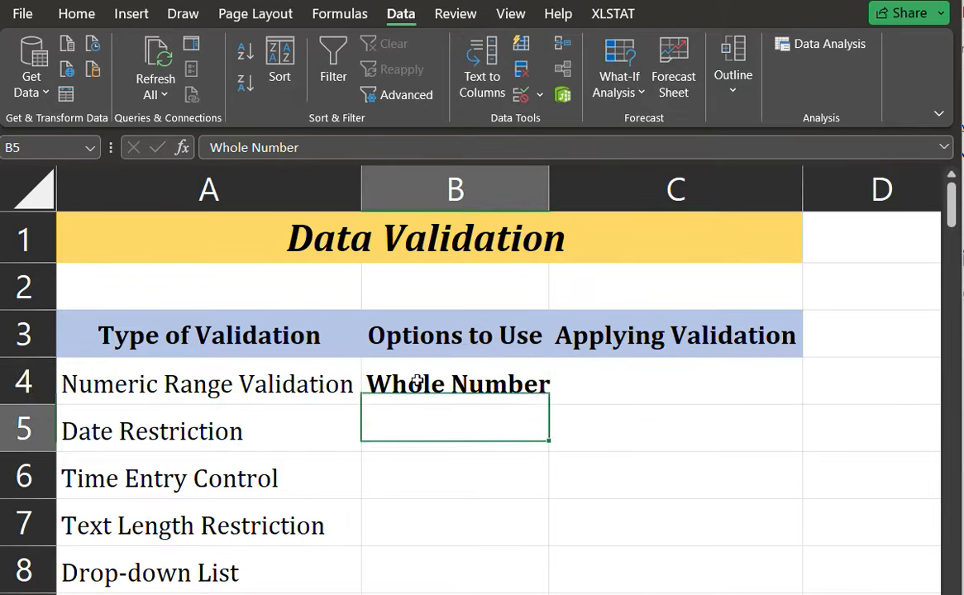
pyautogui.click(467, 372)
pyautogui.click(73, 12)
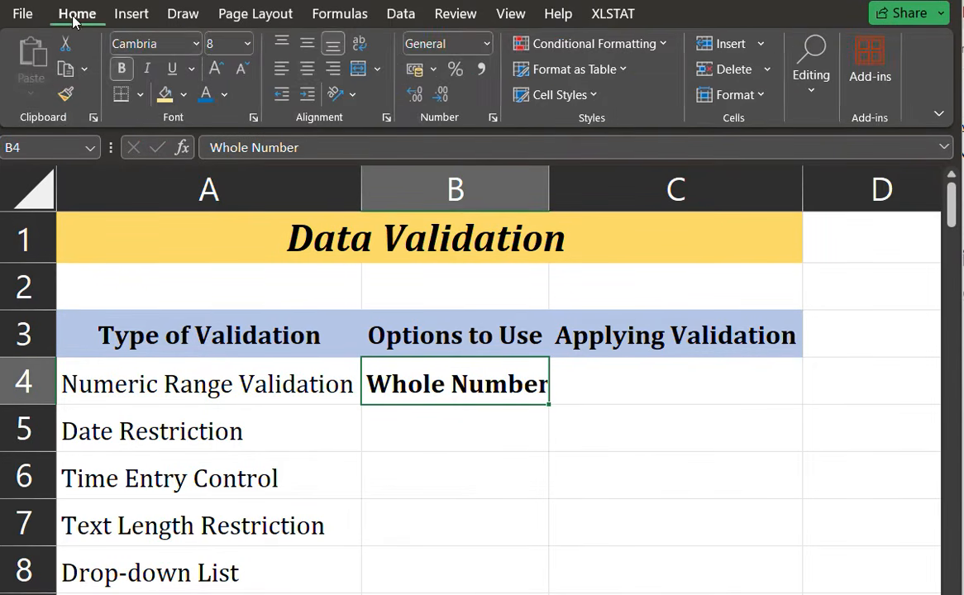
pyautogui.click(223, 44)
pyautogui.press('Return')
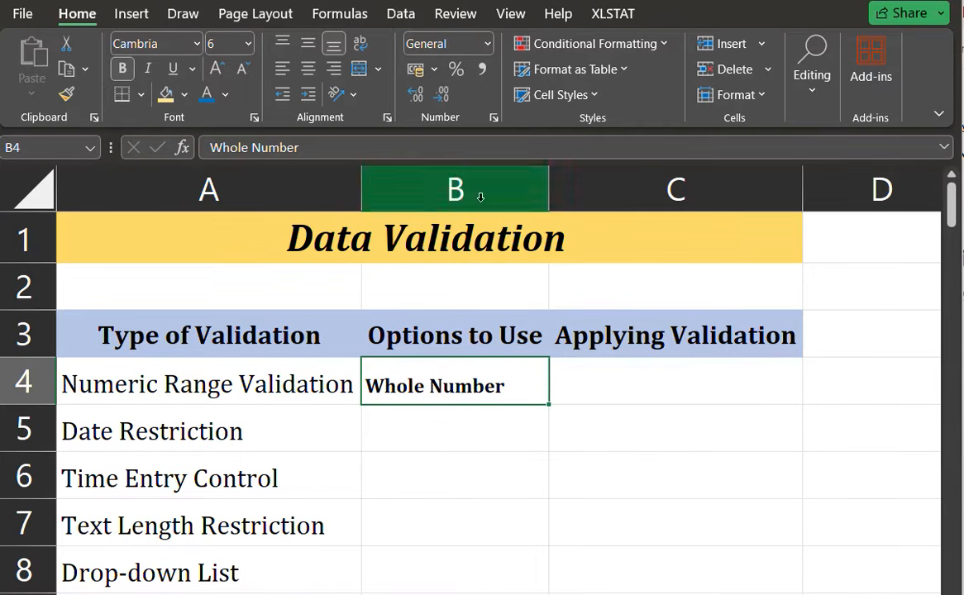
pyautogui.click(624, 390)
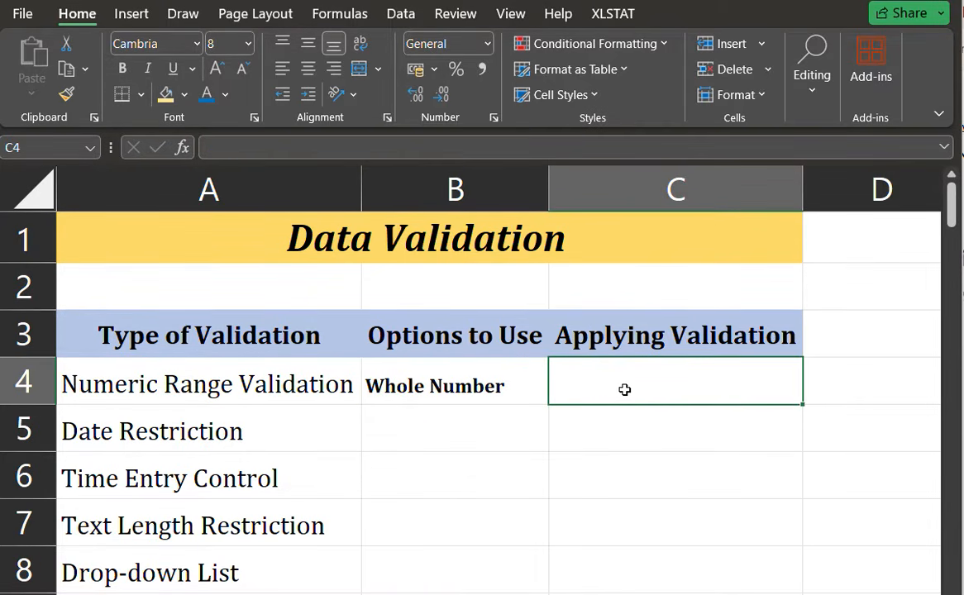
pyautogui.hotkey('shift', 'Down')
pyautogui.hotkey('shift', 'Down')
pyautogui.hotkey('shift', 'Down')
pyautogui.hotkey('shift', 'Down')
pyautogui.hotkey('shift', 'Down')
pyautogui.hotkey('shift', 'Down')
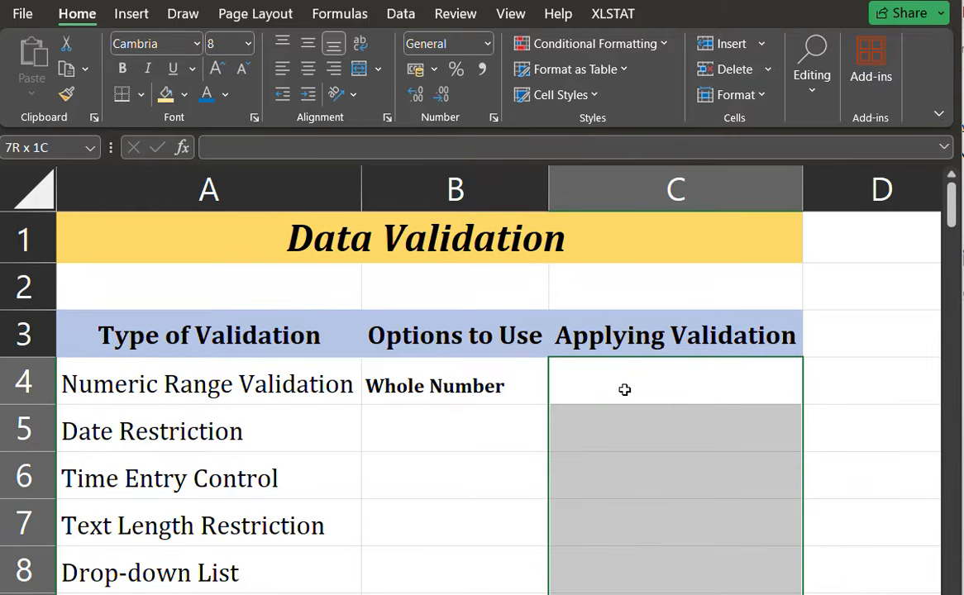
pyautogui.hotkey('shift', 'Up')
pyautogui.hotkey('shift', 'Up')
pyautogui.hotkey('shift', 'Up')
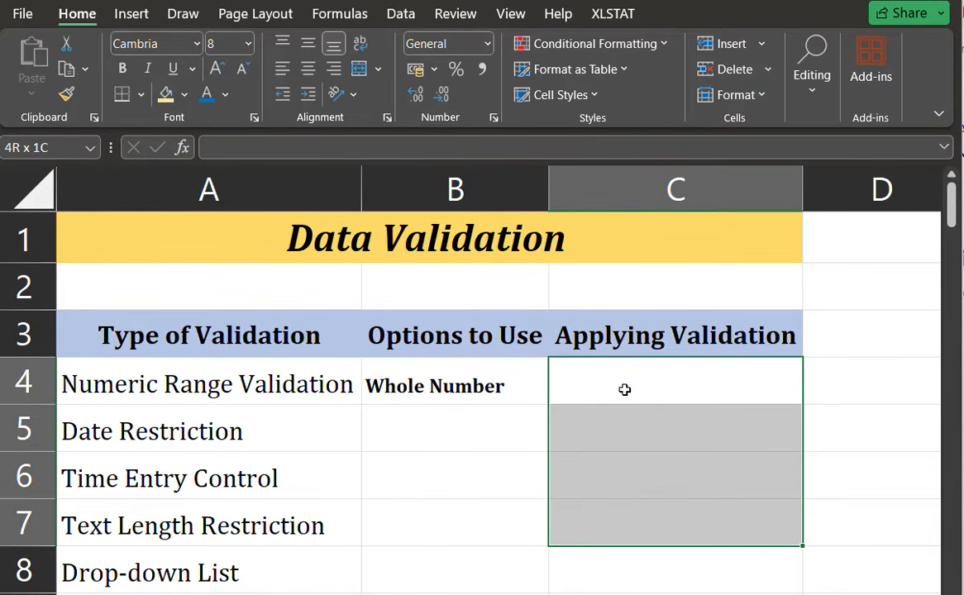
# Start a data validation rule on cell C4 that allows whole numbers.
pyautogui.press('Up')
pyautogui.press('Down')
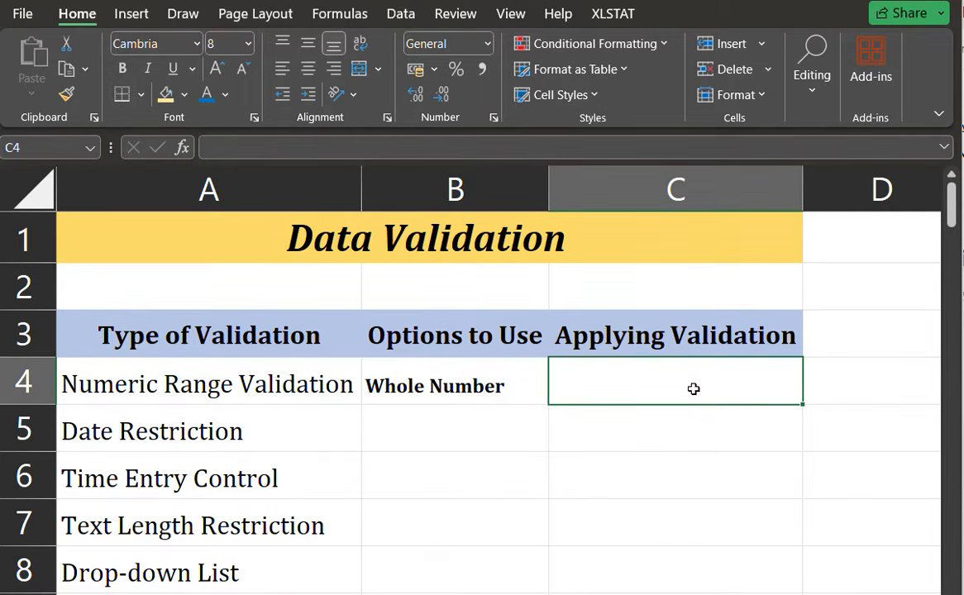
pyautogui.click(398, 15)
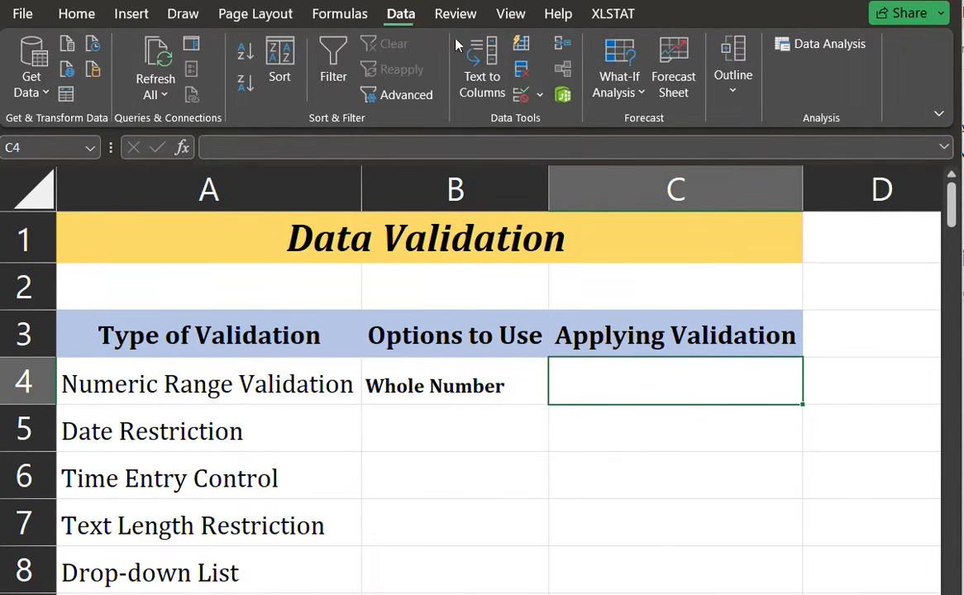
pyautogui.click(538, 94)
pyautogui.click(562, 124)
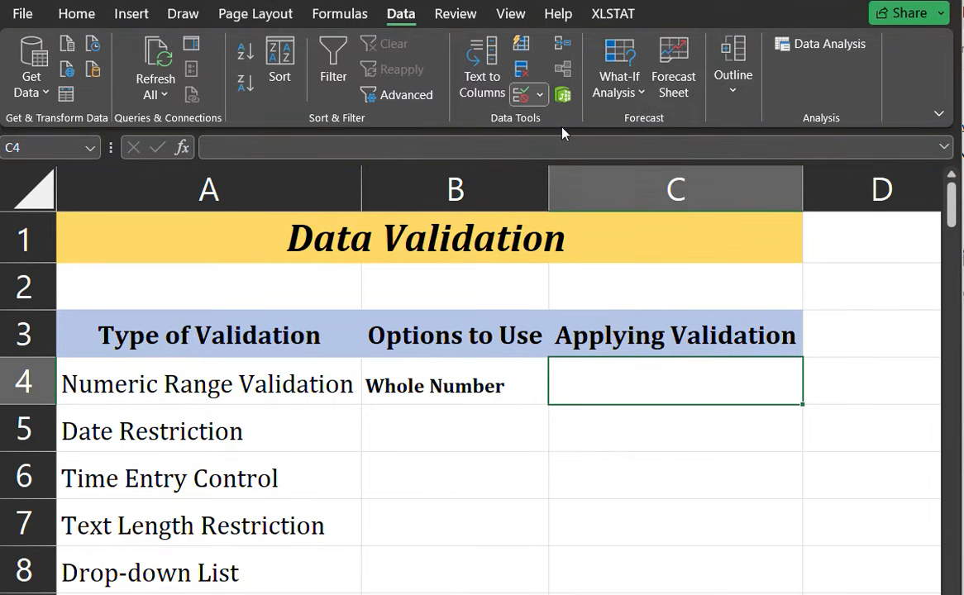
pyautogui.click(440, 101)
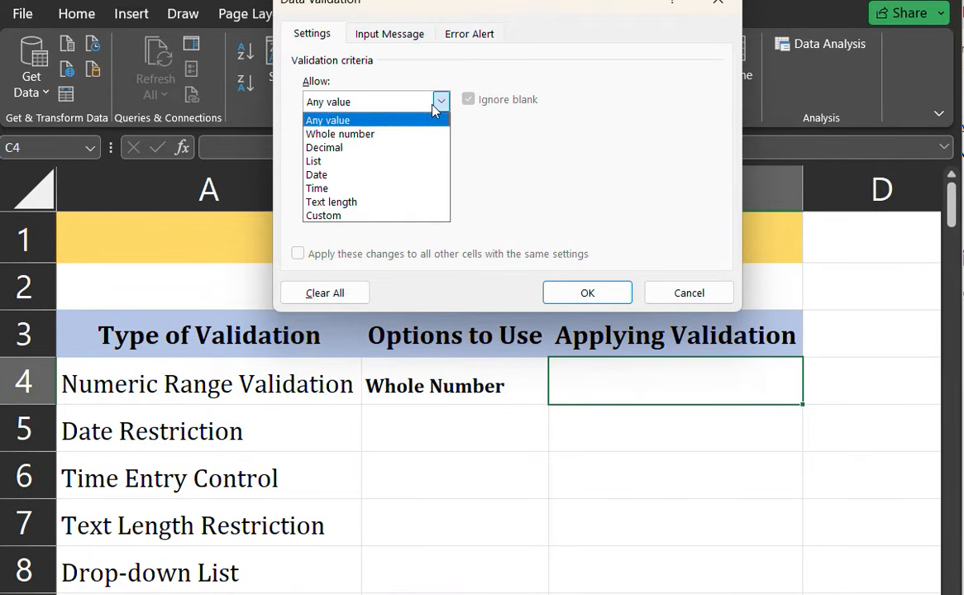
pyautogui.click(396, 134)
pyautogui.moveTo(549, 9); pyautogui.dragTo(393, 11)
# Limit the whole number rule to values between a minimum of 0 and a maximum of 100.
pyautogui.click(311, 182)
pyautogui.write('0')
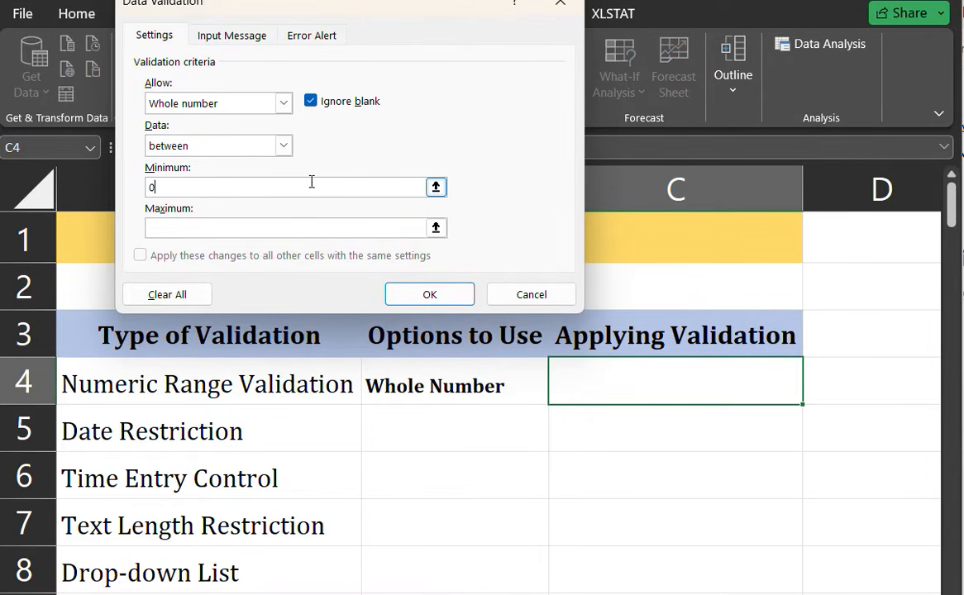
pyautogui.click(312, 223)
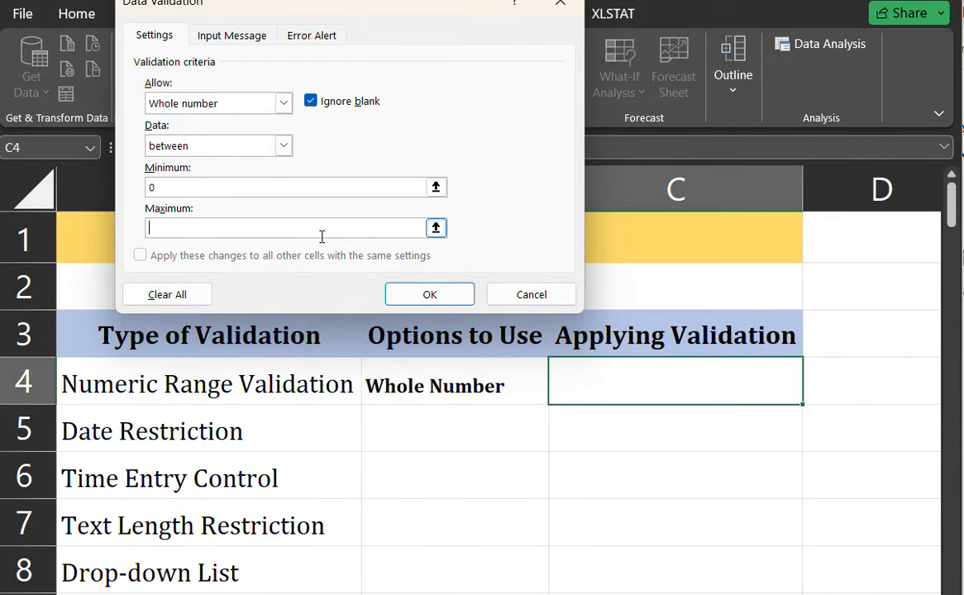
pyautogui.write('100')
pyautogui.click(284, 145)
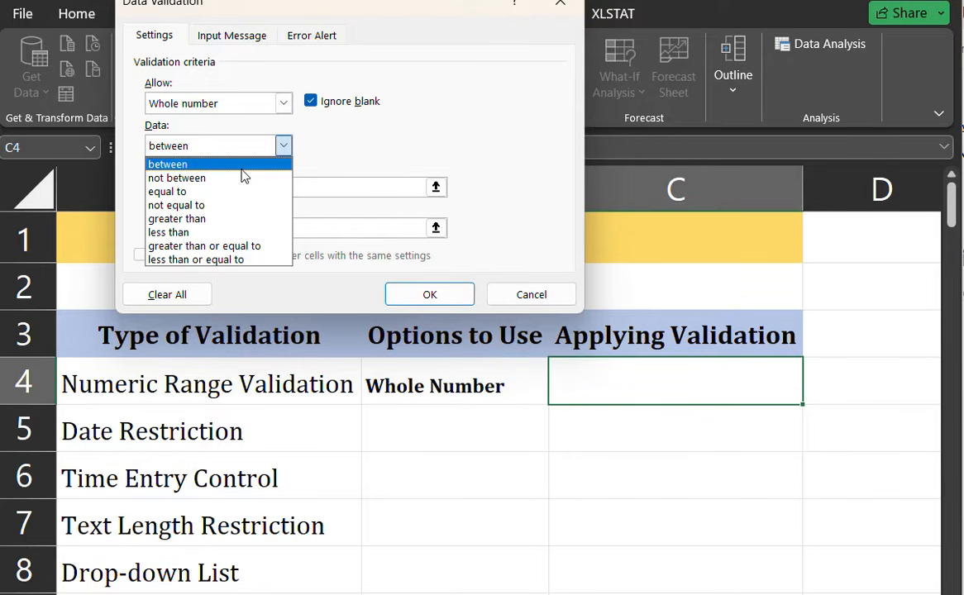
pyautogui.click(384, 133)
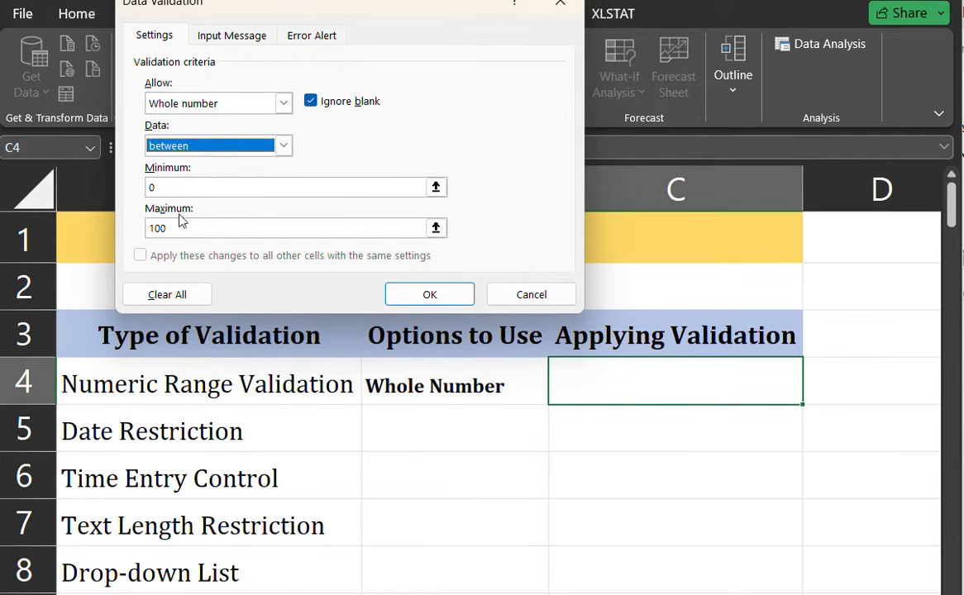
# Add an input message to the C4 rule titled "Number Restriction" reading "Please enter the marks between 0 and 100 only".
pyautogui.click(247, 38)
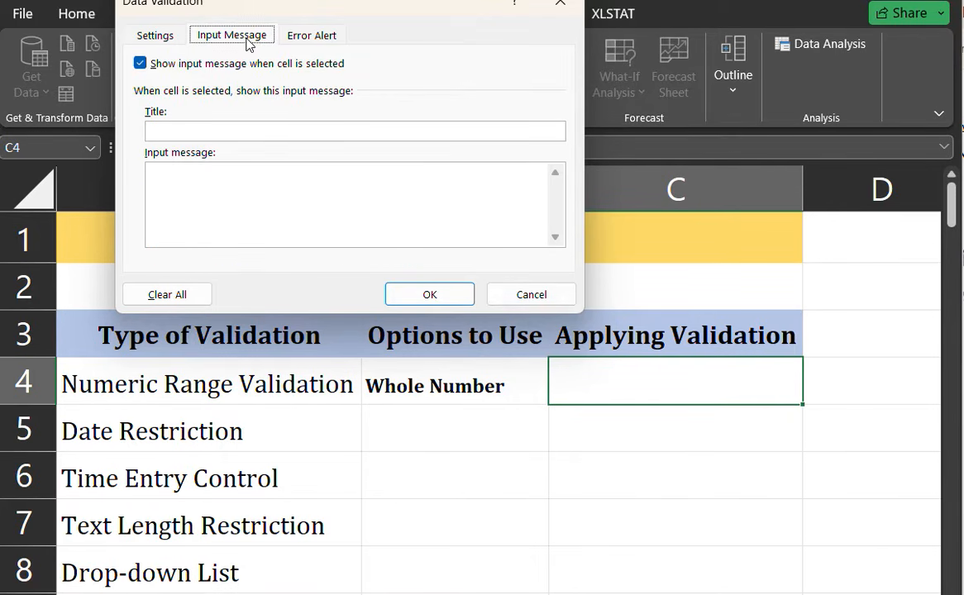
pyautogui.click(298, 133)
pyautogui.write('Number ')
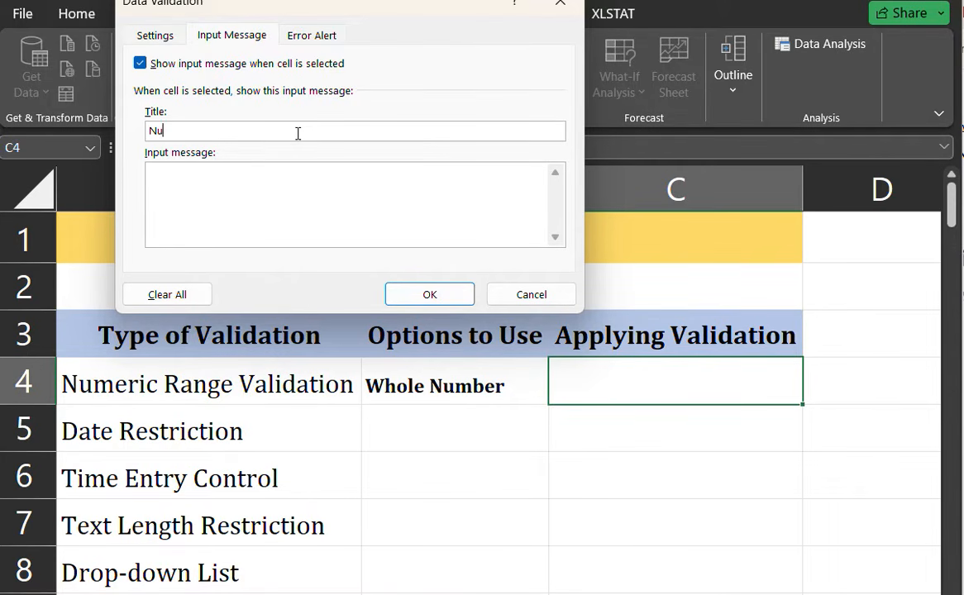
pyautogui.write('Restriction')
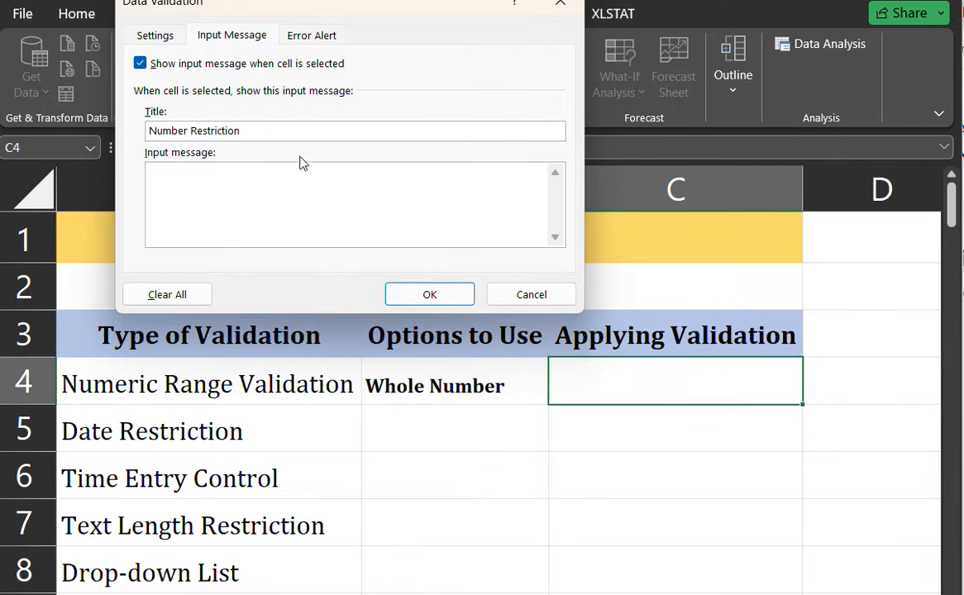
pyautogui.click(307, 193)
pyautogui.write('Please e')
pyautogui.write('nter the marks betw')
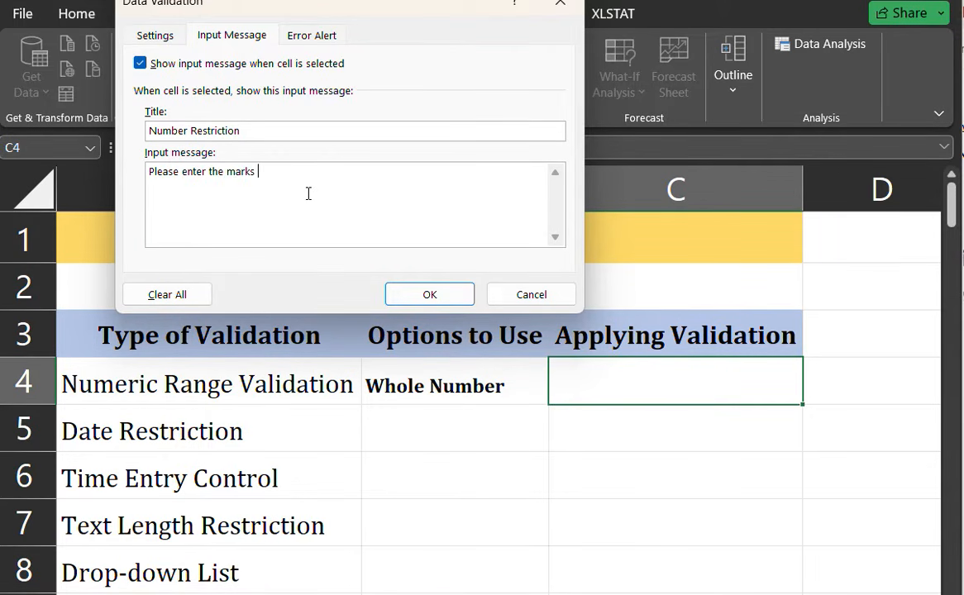
pyautogui.write('een ')
pyautogui.write('0 and 100 only')
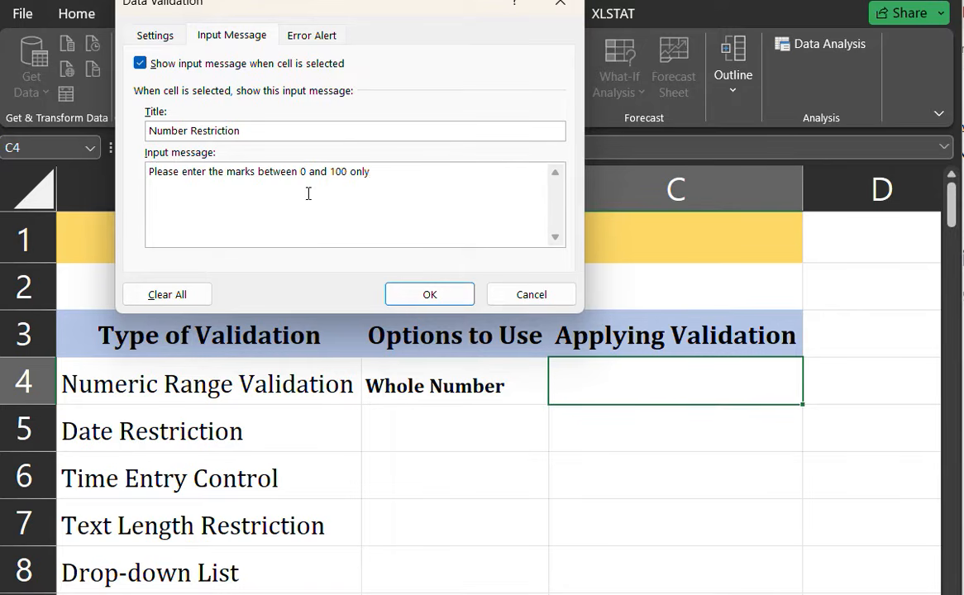
# Give the C4 rule an error alert with the Warning style and the title "Marks Warning".
pyautogui.click(291, 38)
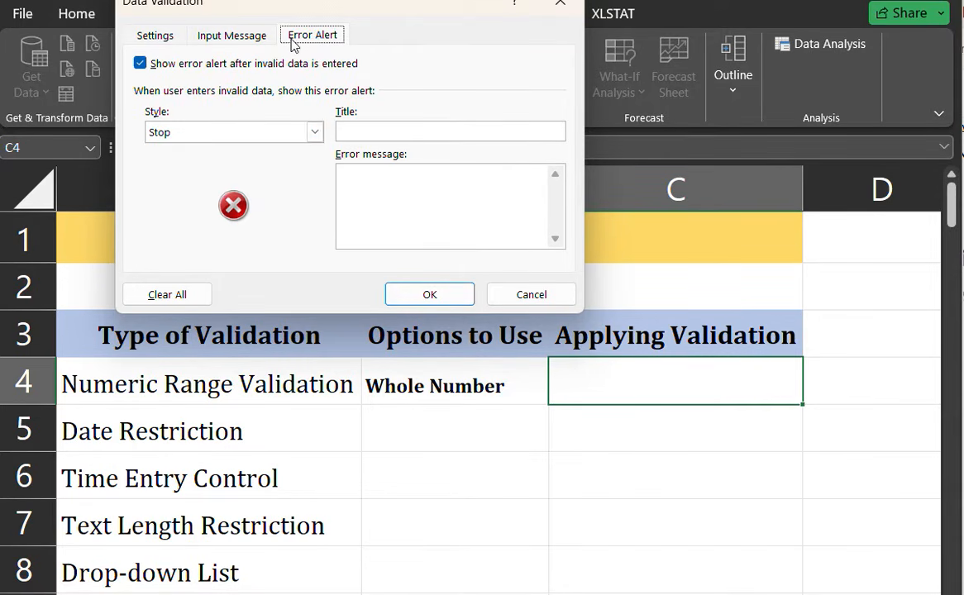
pyautogui.click(286, 137)
pyautogui.click(271, 162)
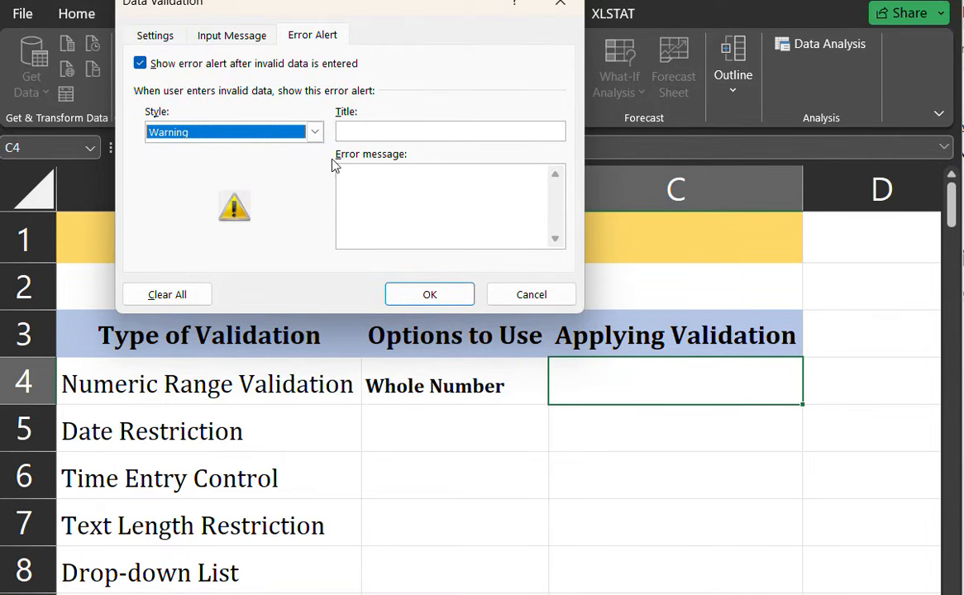
pyautogui.click(450, 130)
pyautogui.write('W')
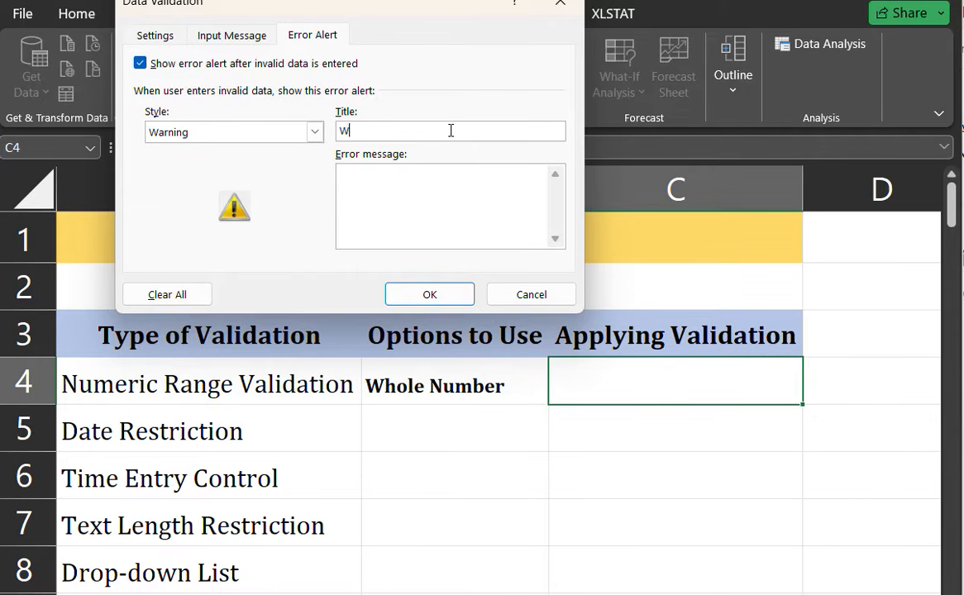
pyautogui.write('arni')
pyautogui.write('Marks')
pyautogui.press('End')
pyautogui.write('ng')
# Set the alert's error message to "Marks are not in the range of 0 to 100" and apply the rule to C4.
pyautogui.click(459, 187)
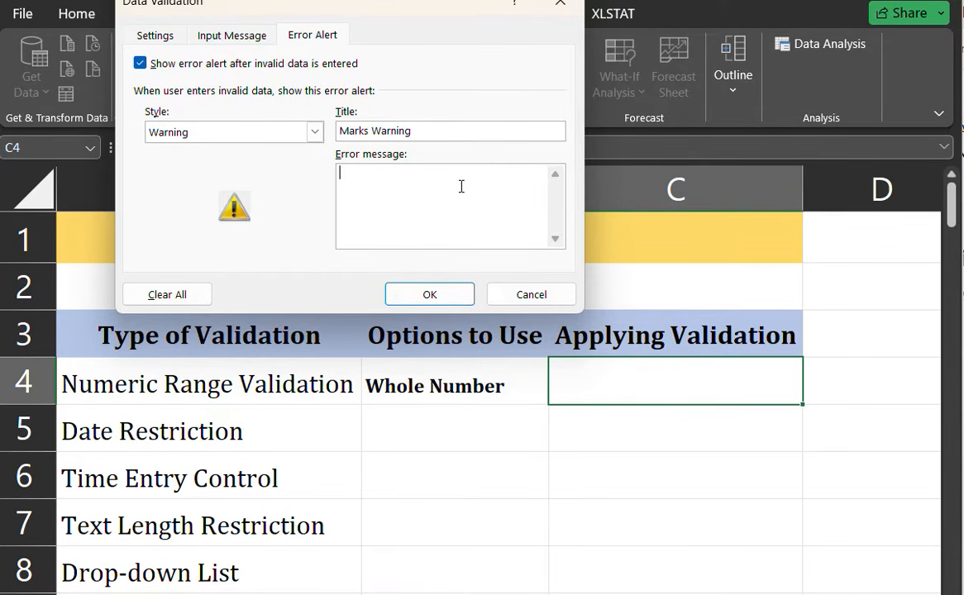
pyautogui.write('Marks are not in the range')
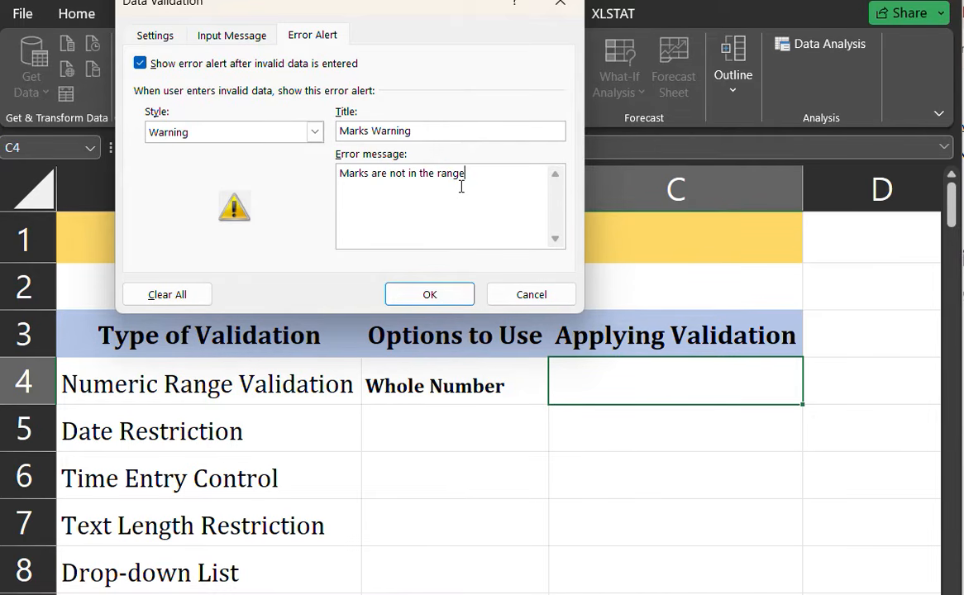
pyautogui.write(' of 0 and 100')
pyautogui.hotkey('ctrl', 'Left')
pyautogui.hotkey('ctrl', 'shift', 'Left')
pyautogui.write('to')
pyautogui.click(161, 38)
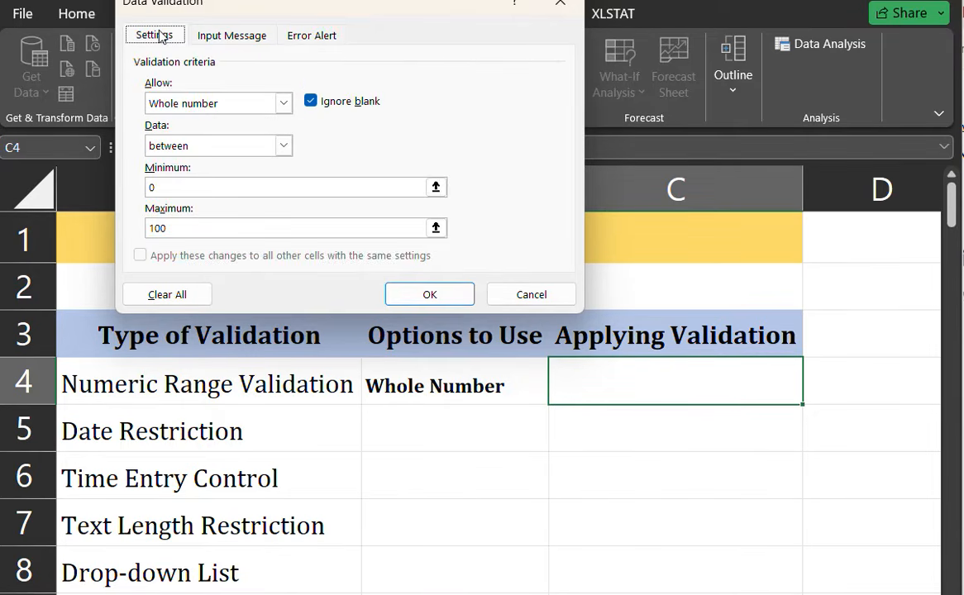
pyautogui.click(457, 298)
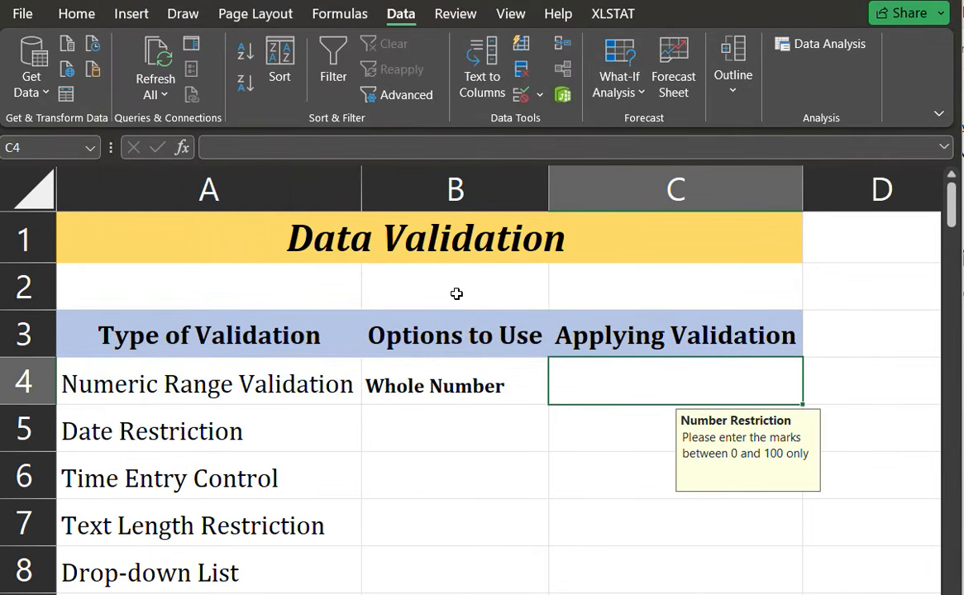
# Test the whole number rule by entering 90 in cell C4.
pyautogui.click(481, 428)
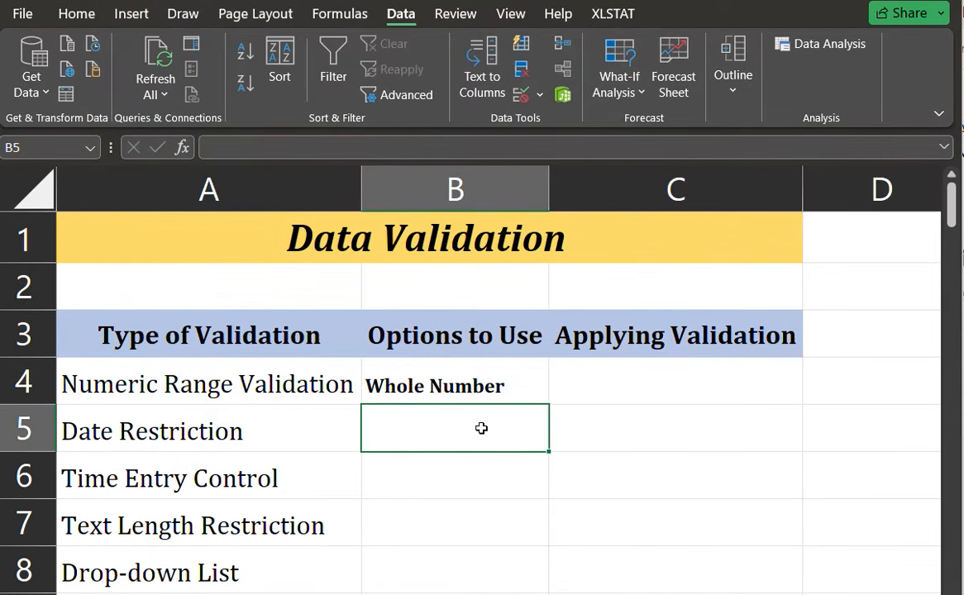
pyautogui.click(669, 373)
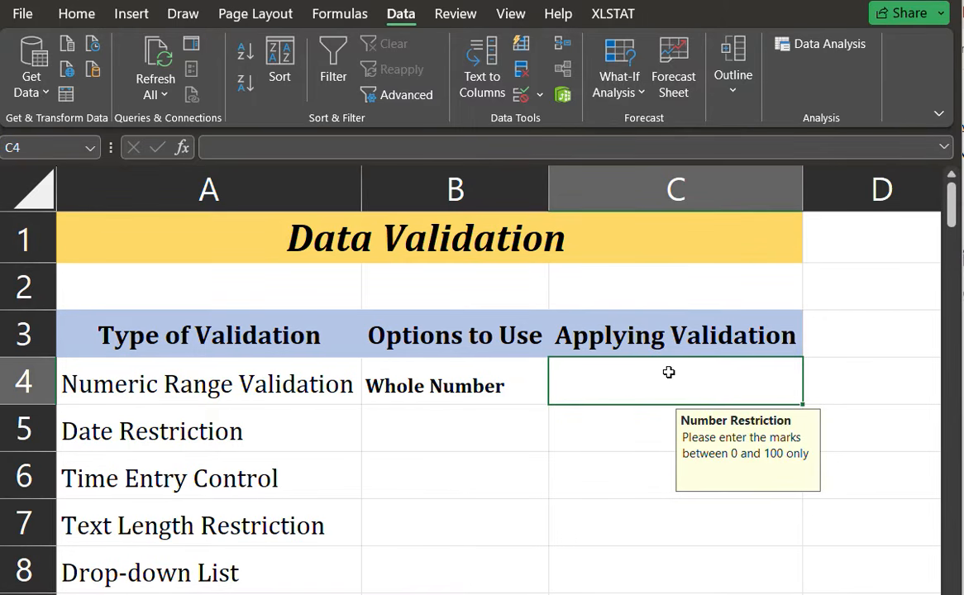
pyautogui.write('90')
pyautogui.press('Return')
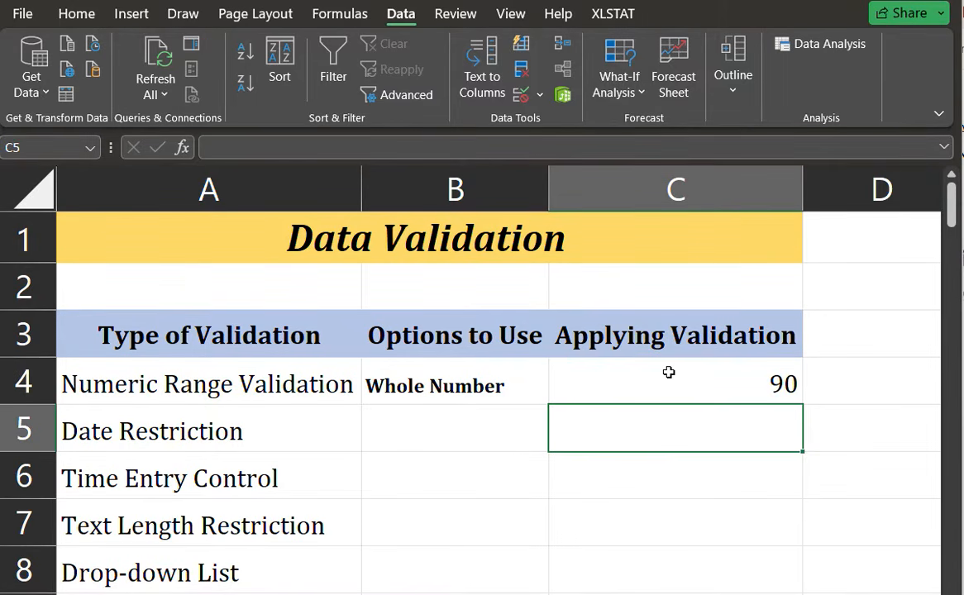
# Try to enter 110 in cell C4, decline to continue with it, and enter 0 instead.
pyautogui.click(669, 373)
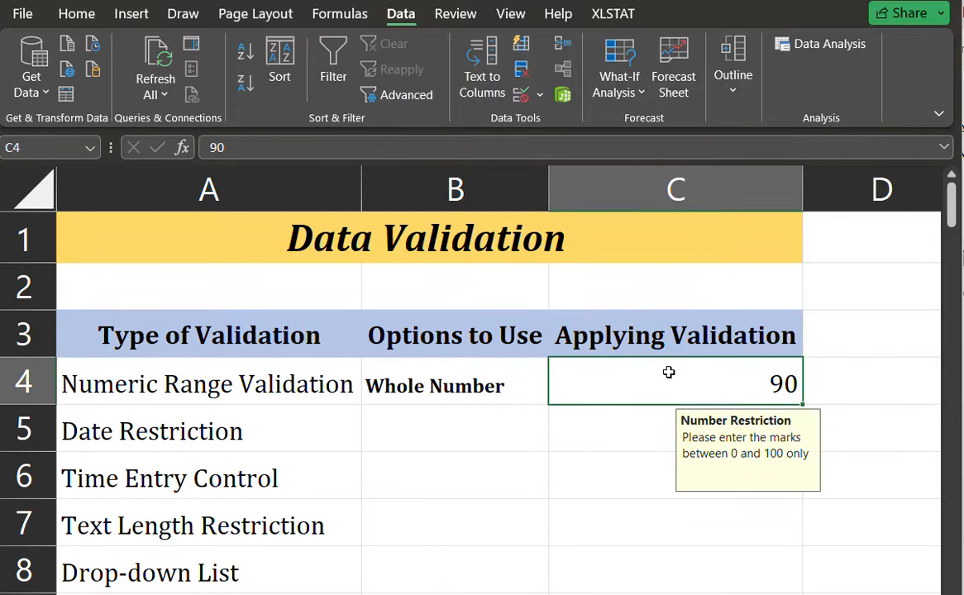
pyautogui.write('110')
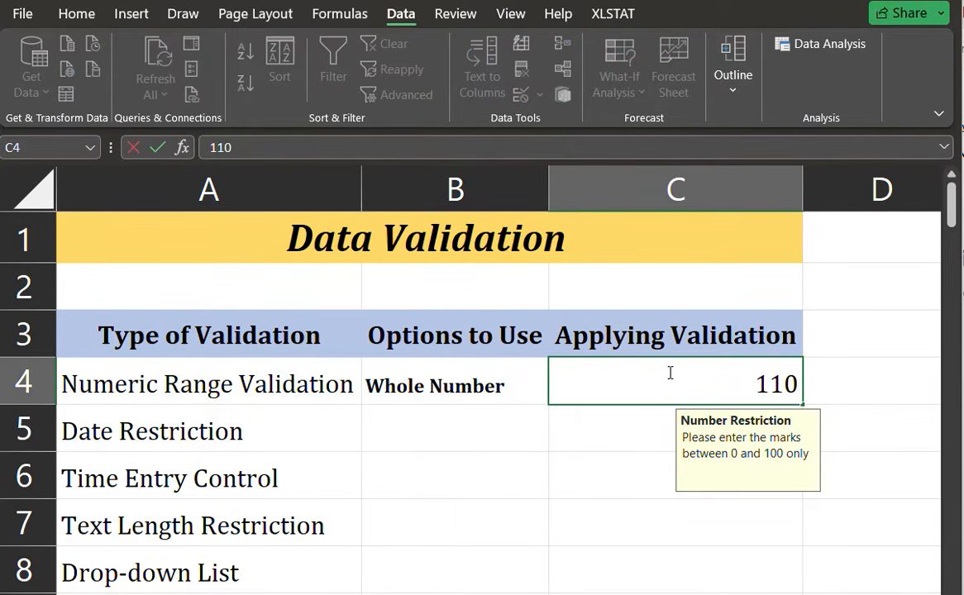
pyautogui.press('Return')
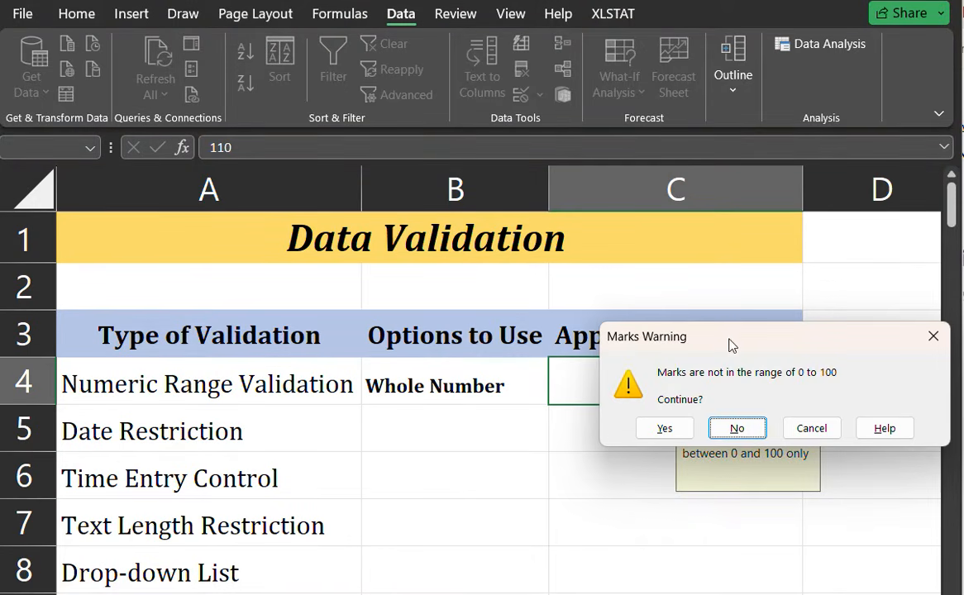
pyautogui.moveTo(739, 340); pyautogui.dragTo(614, 319)
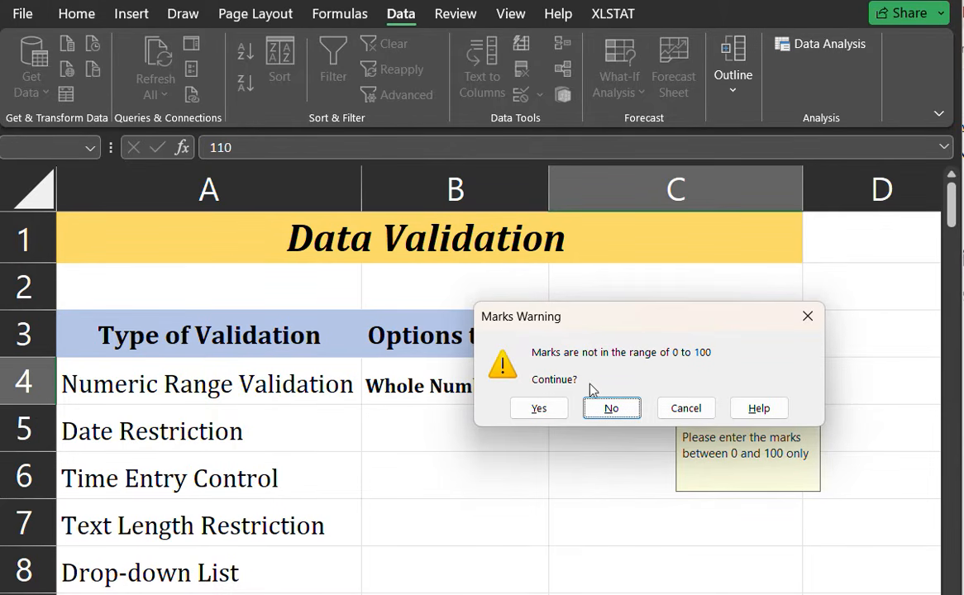
pyautogui.click(629, 410)
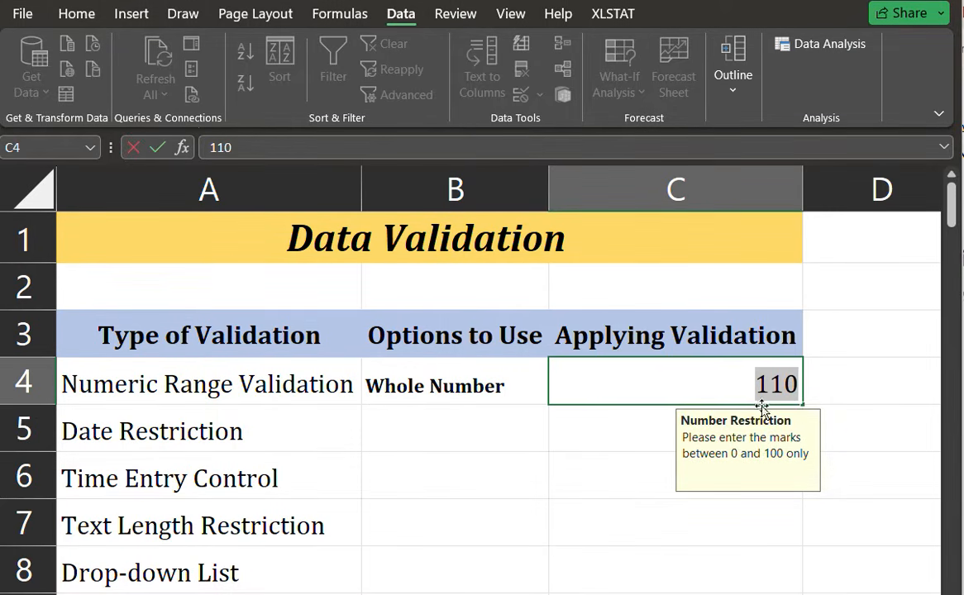
pyautogui.write('0')
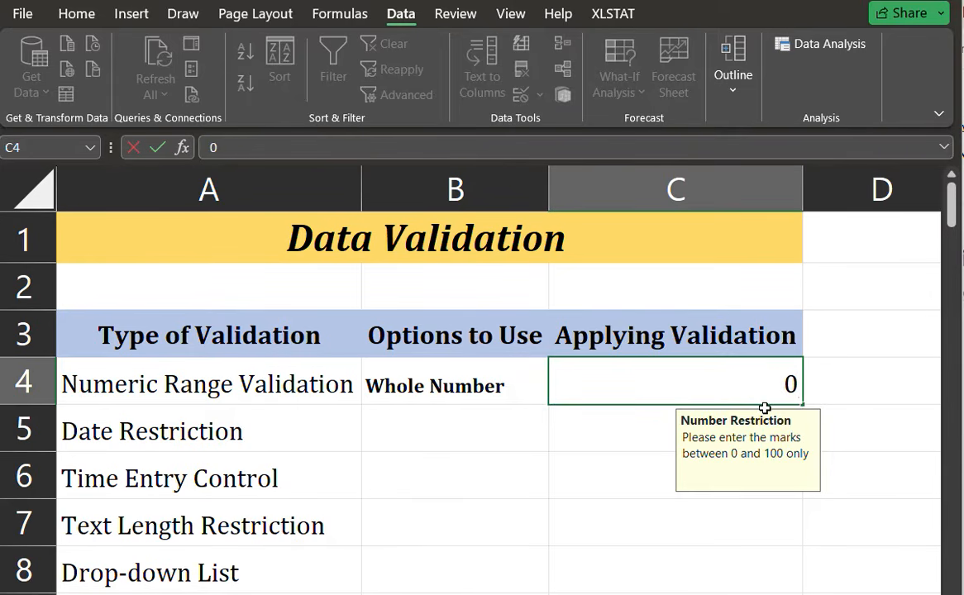
pyautogui.press('Return')
# Try to enter -10 in cell C4, decline to continue with it, and enter 80 instead.
pyautogui.click(781, 374)
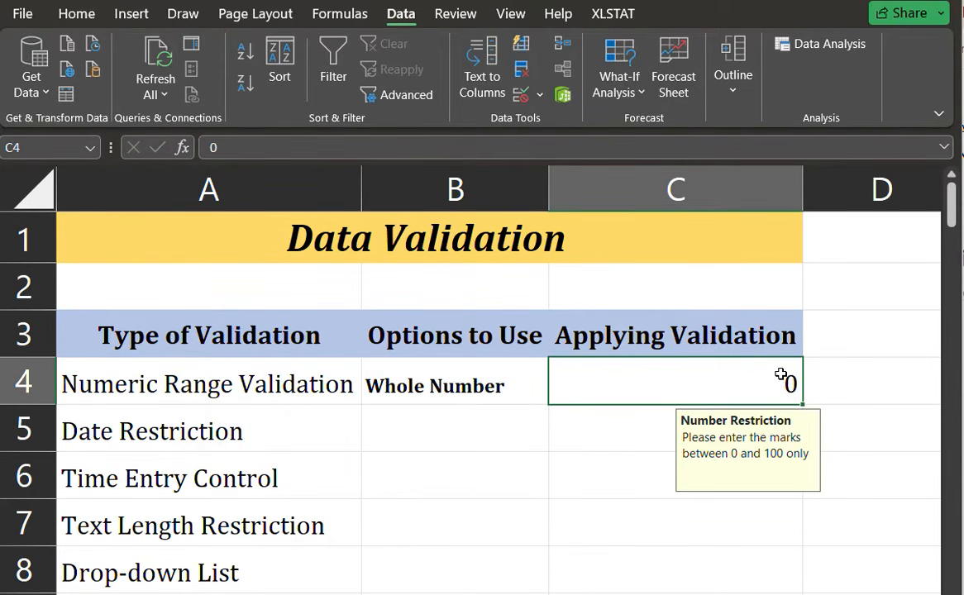
pyautogui.write('-10')
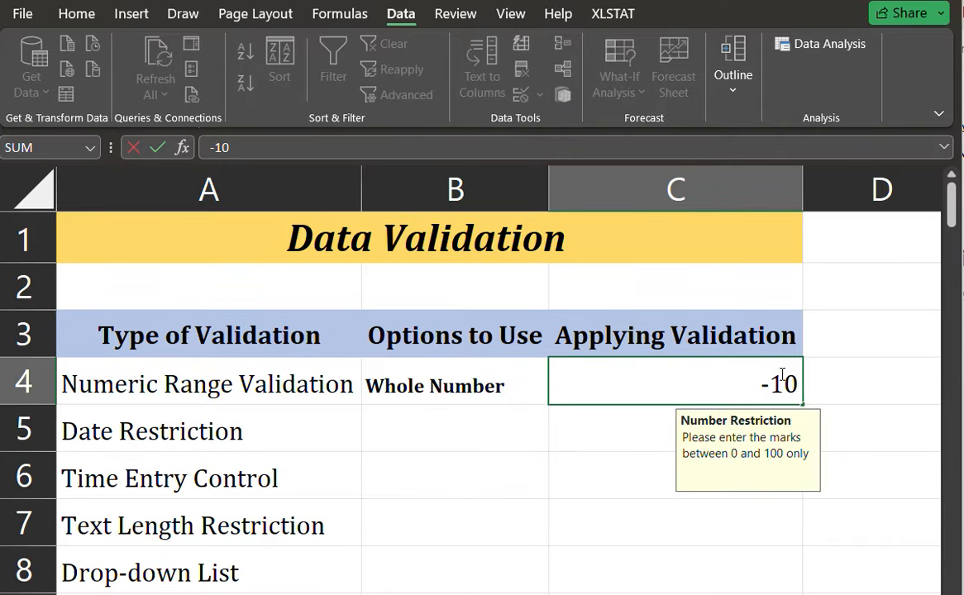
pyautogui.press('Return')
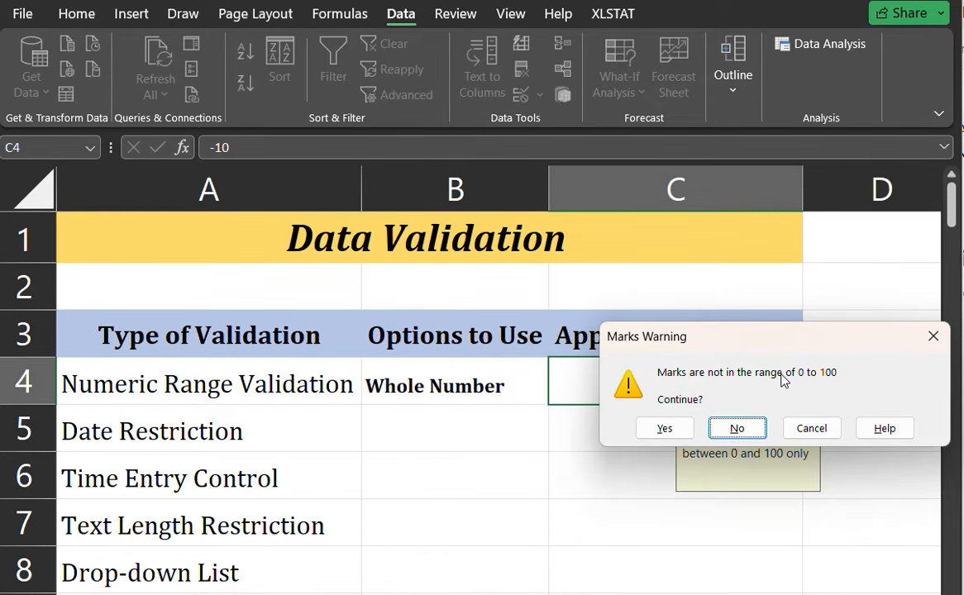
pyautogui.click(737, 428)
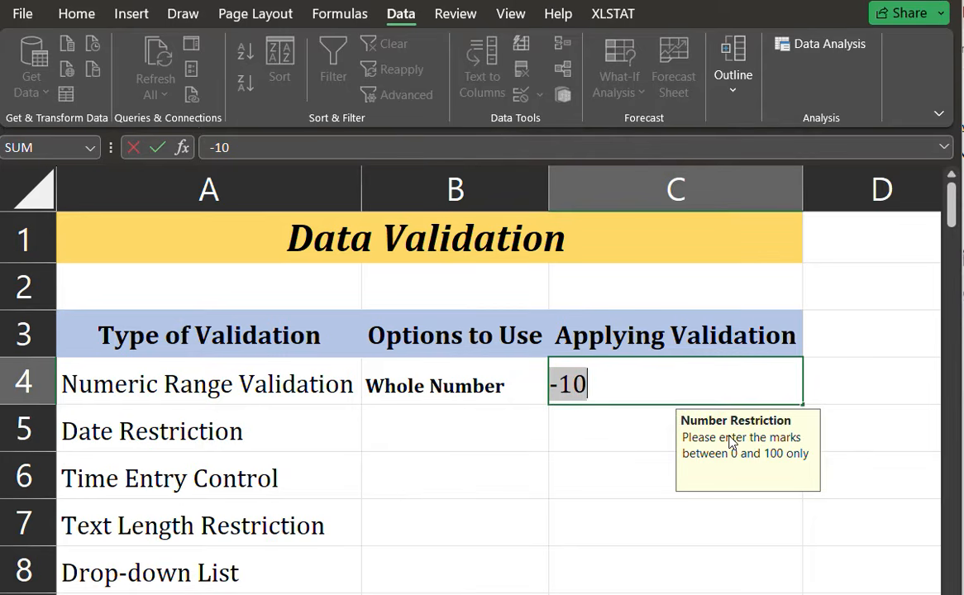
pyautogui.write('80')
pyautogui.press('Return')
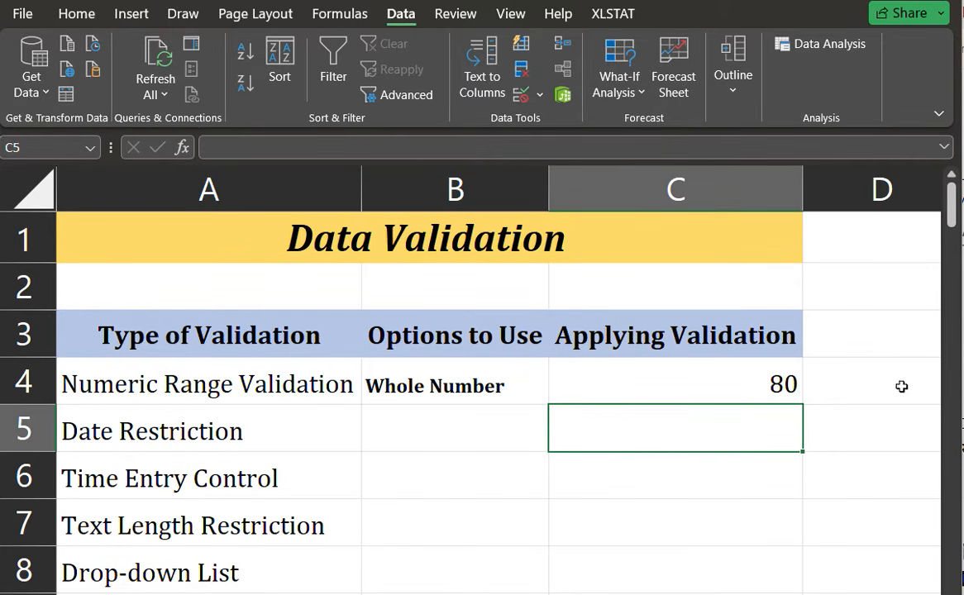
# Enter "Date" in cell B5 as the option for Date Restriction.
pyautogui.click(653, 380)
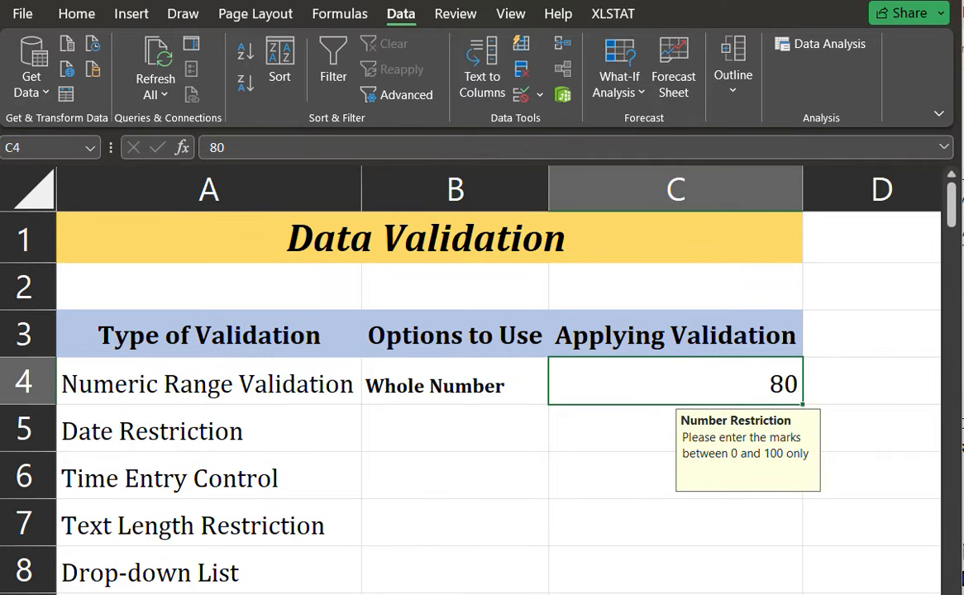
pyautogui.click(424, 431)
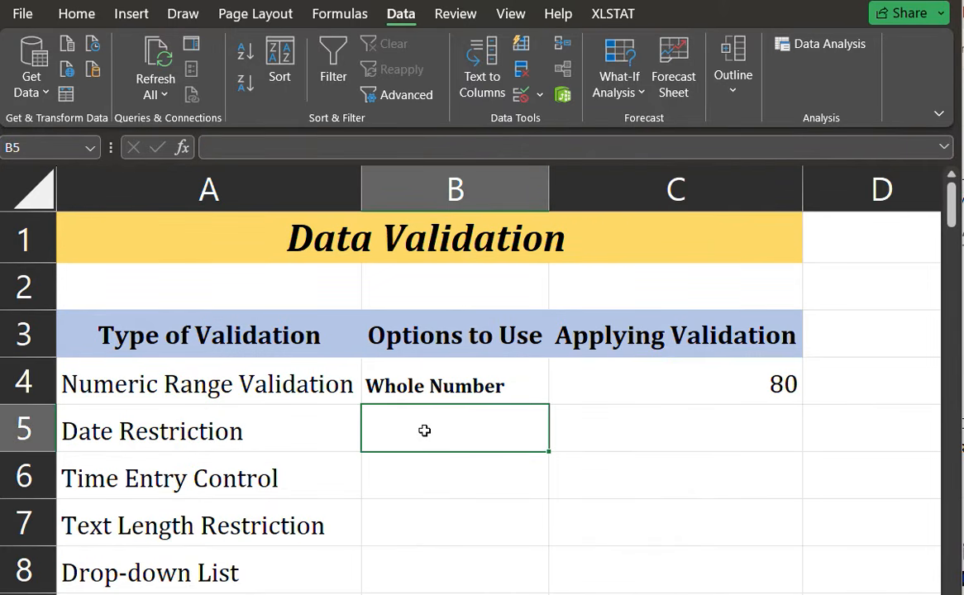
pyautogui.write('Date')
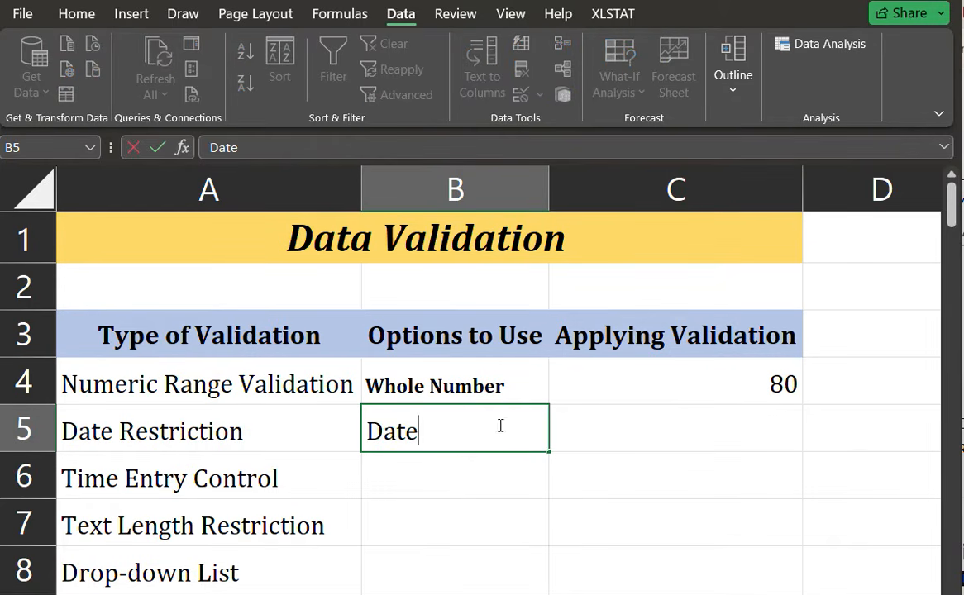
# Start a data validation rule on cell C5 that allows dates.
pyautogui.click(674, 420)
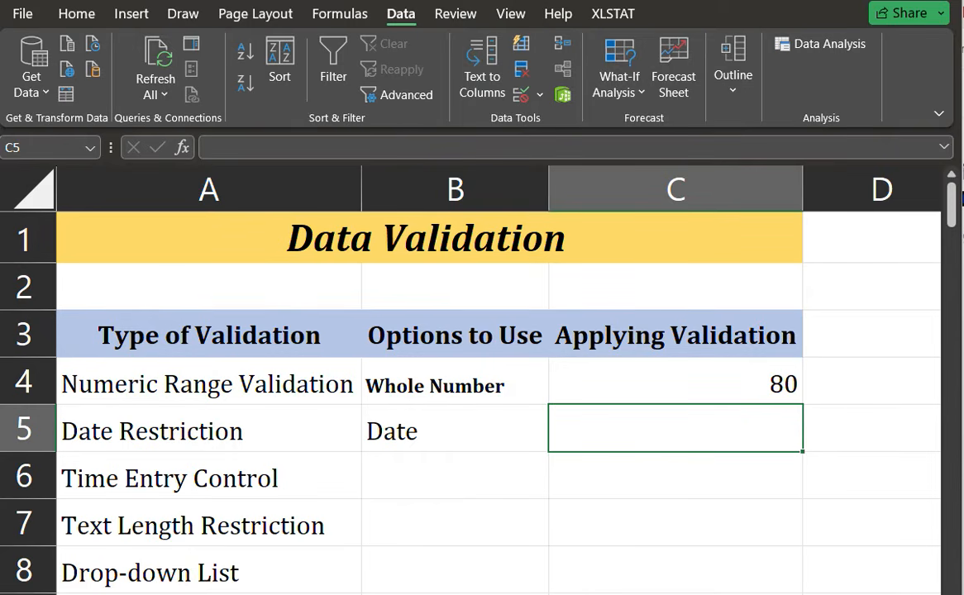
pyautogui.click(539, 95)
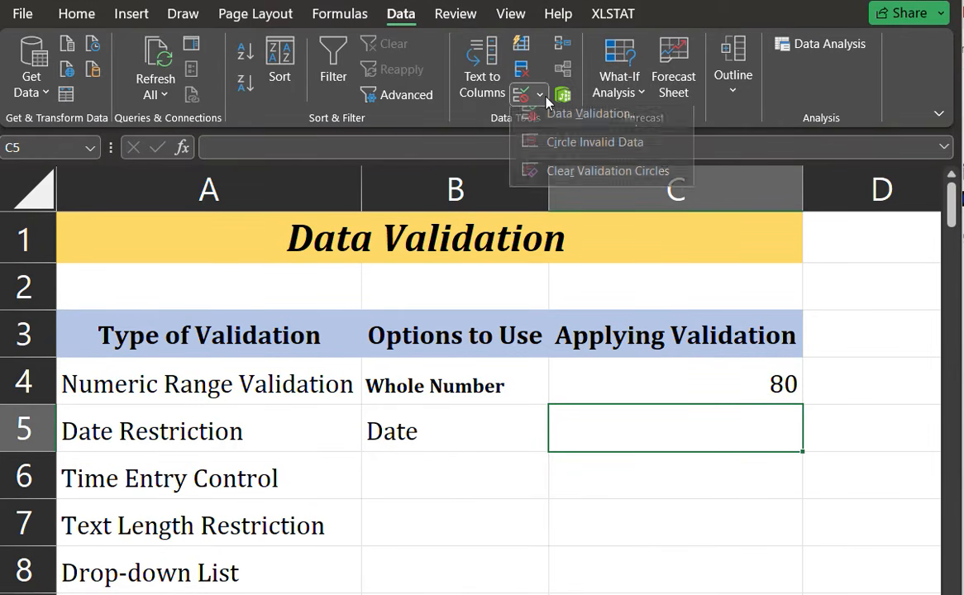
pyautogui.click(583, 113)
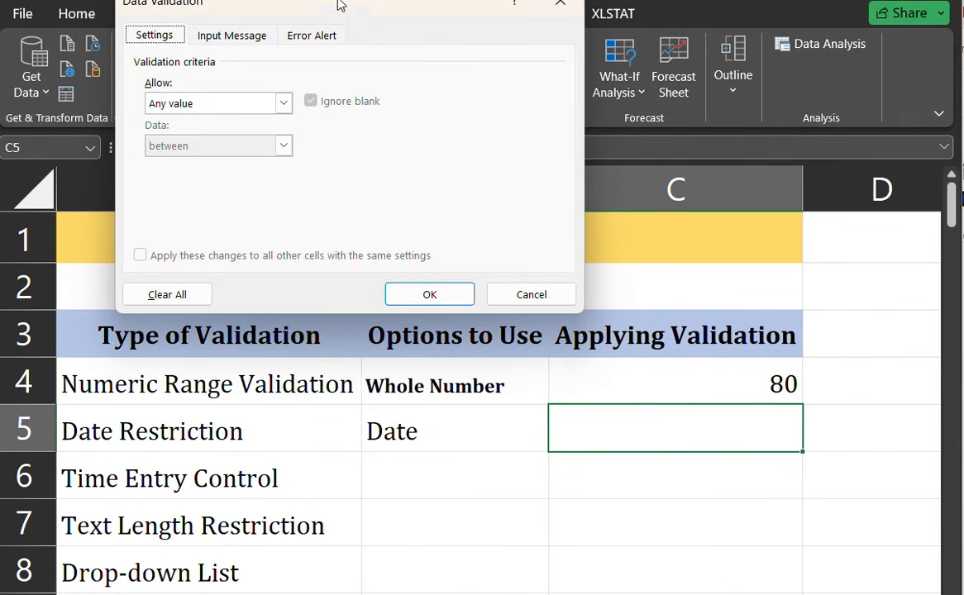
pyautogui.moveTo(337, 5); pyautogui.dragTo(618, 6)
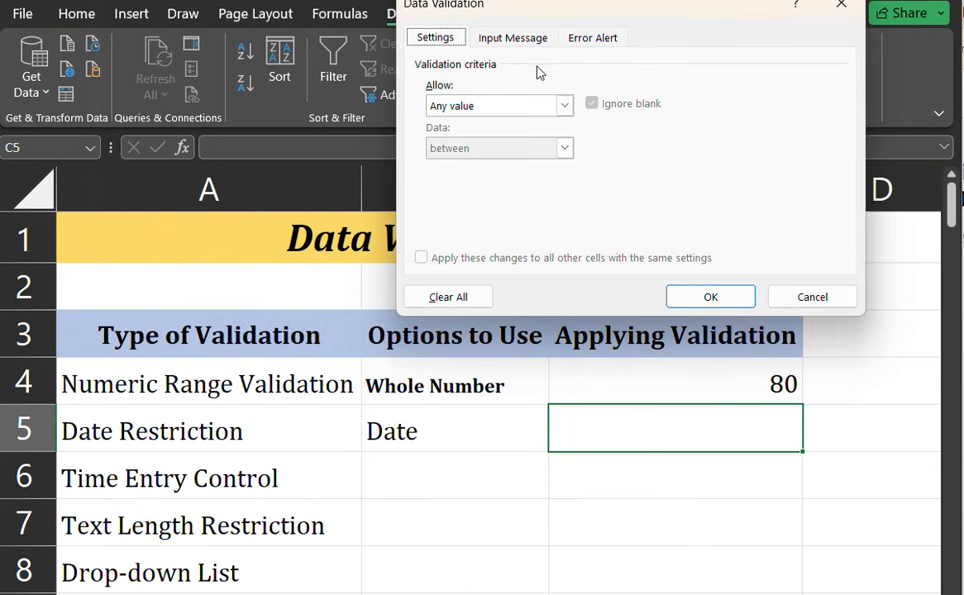
pyautogui.click(564, 105)
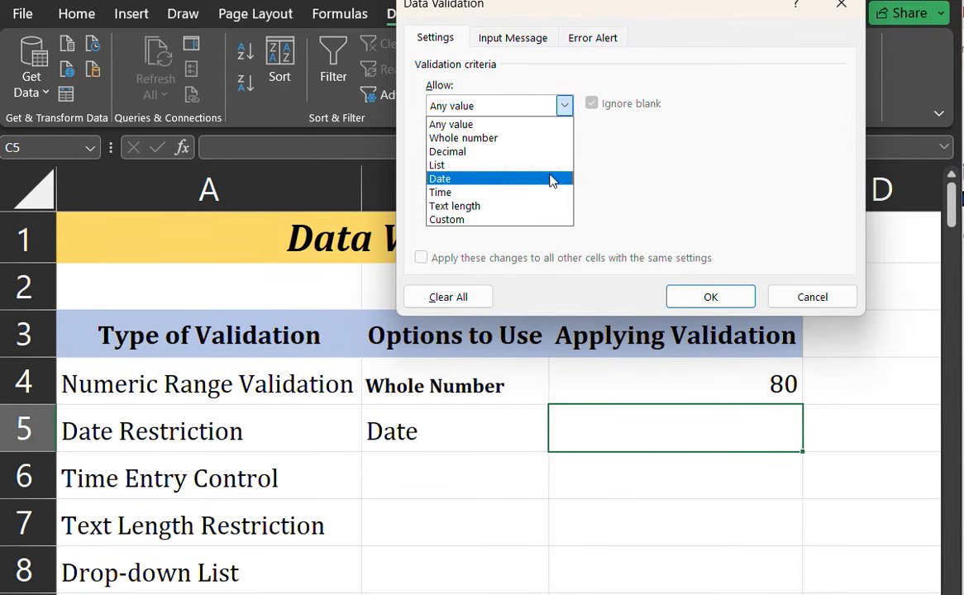
pyautogui.click(552, 181)
pyautogui.click(558, 188)
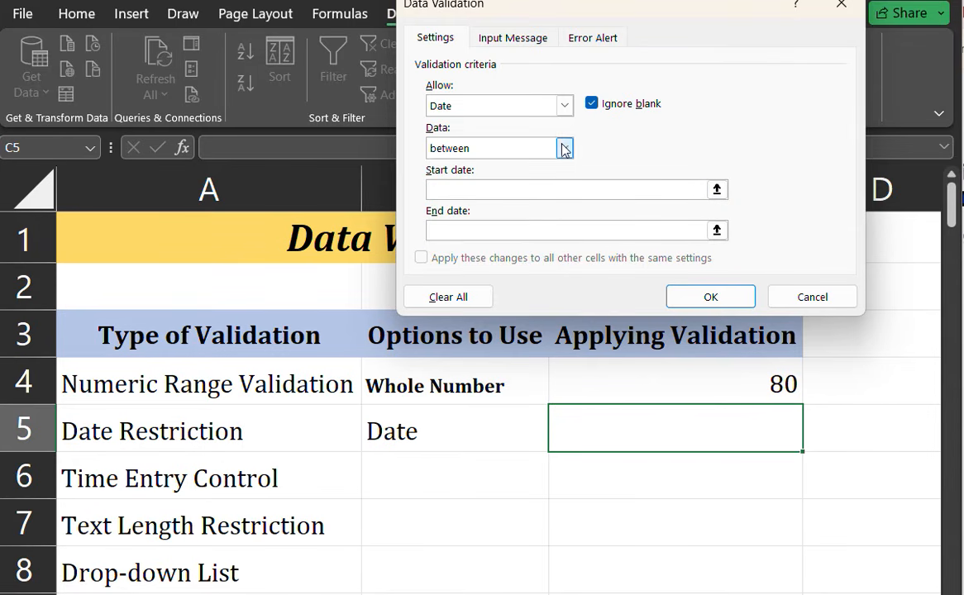
# Restrict cell C5 to dates greater than 22-06-2025 and apply the validation rule.
pyautogui.click(564, 148)
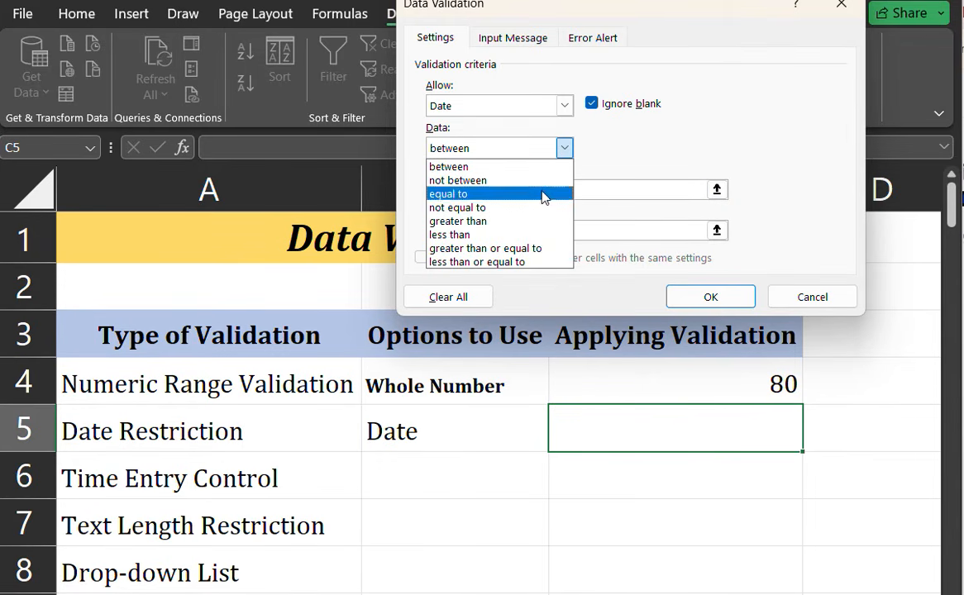
pyautogui.click(539, 222)
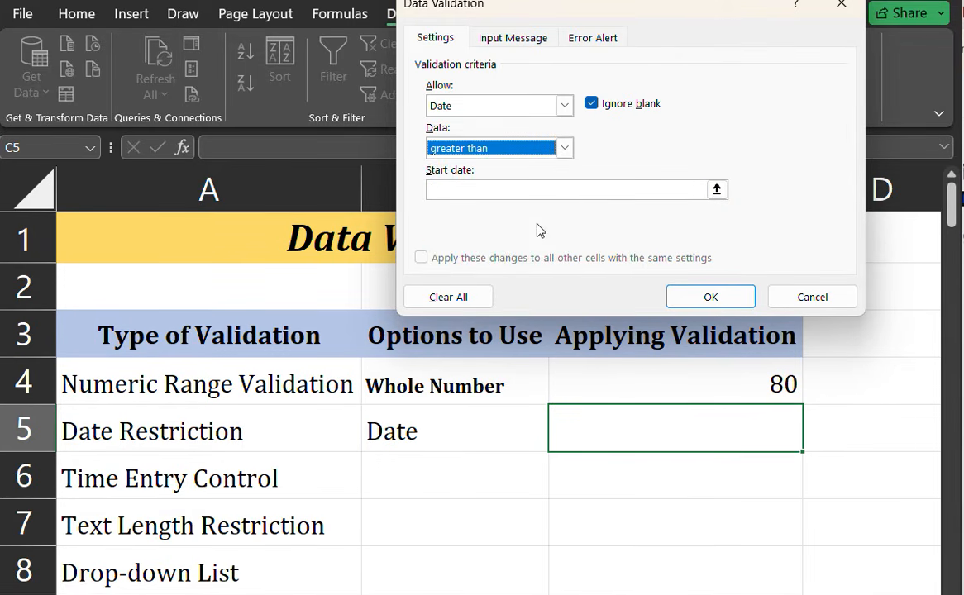
pyautogui.click(716, 190)
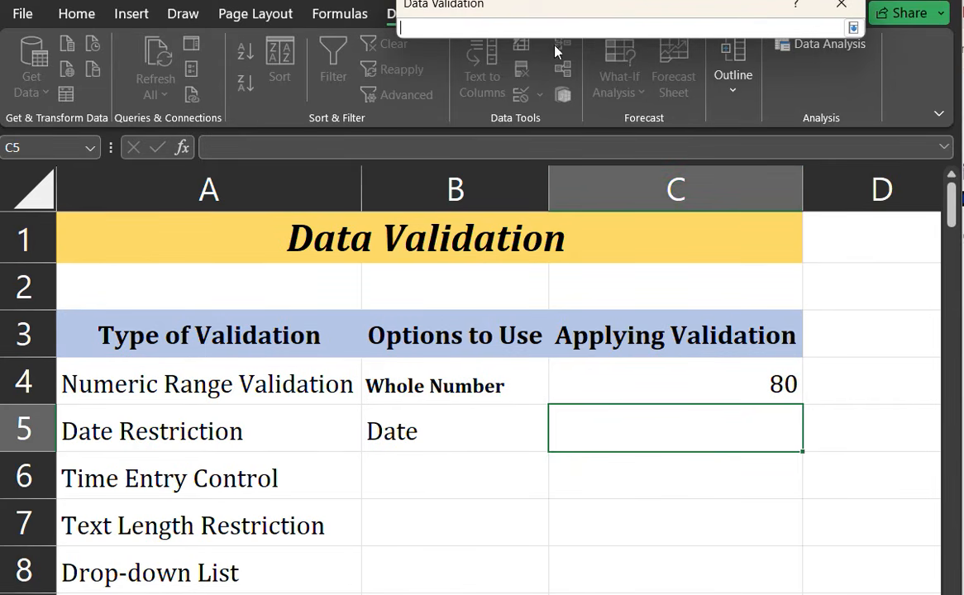
pyautogui.click(853, 29)
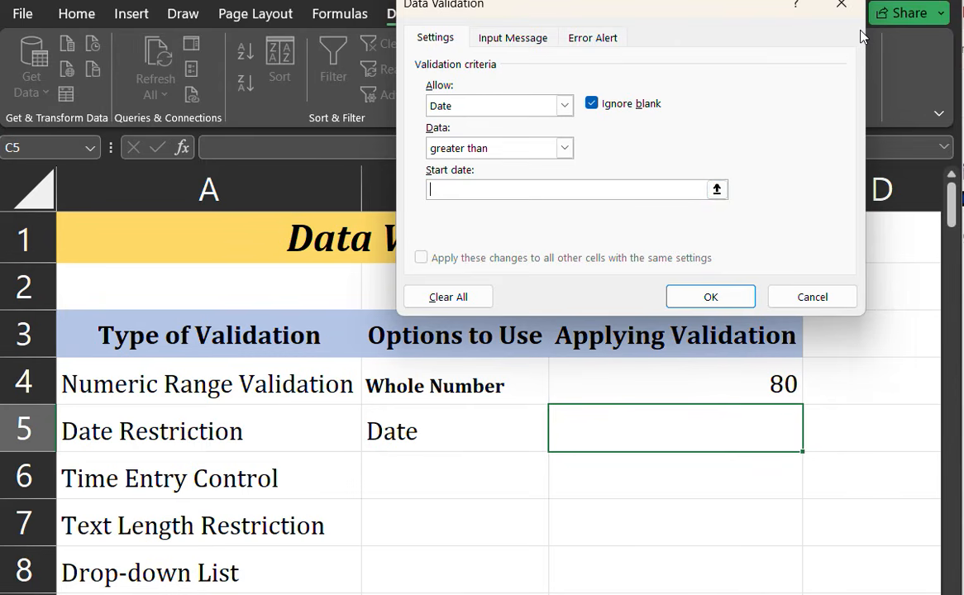
pyautogui.click(569, 189)
pyautogui.write('22-06')
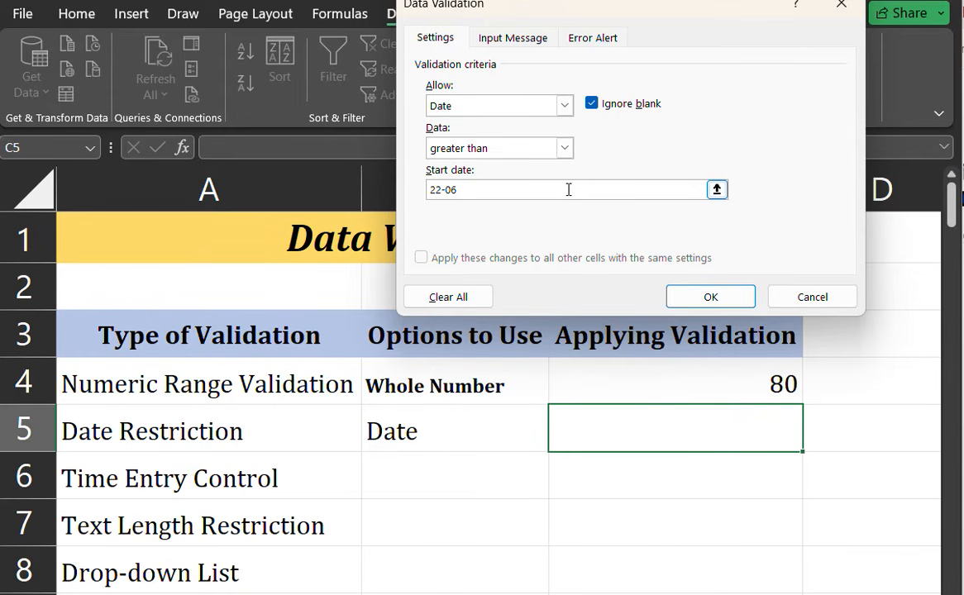
pyautogui.write('-2025')
pyautogui.click(690, 296)
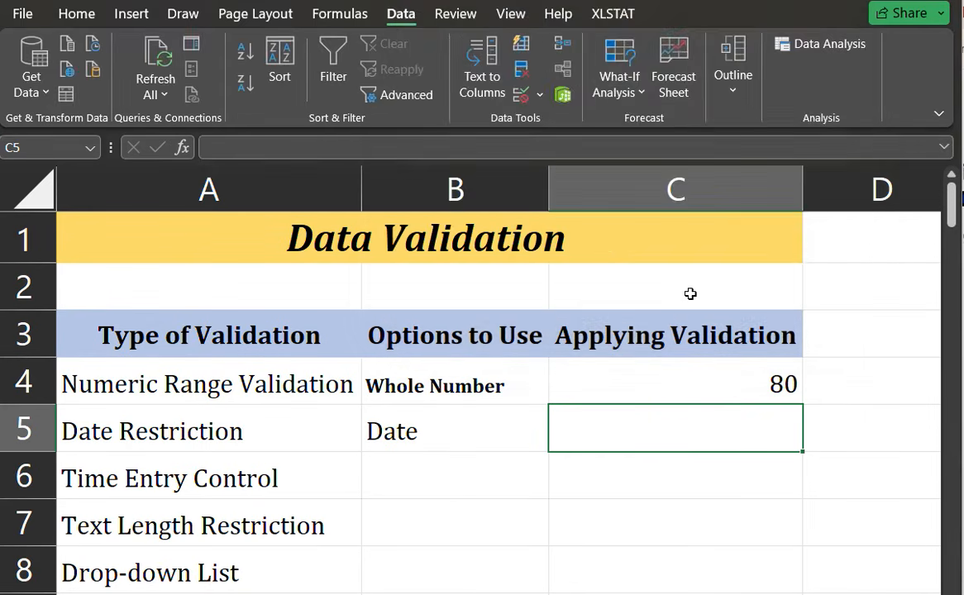
# Try to enter 20-05-2025 in cell C5 to test the date rule, and cancel the entry.
pyautogui.doubleClick(694, 432)
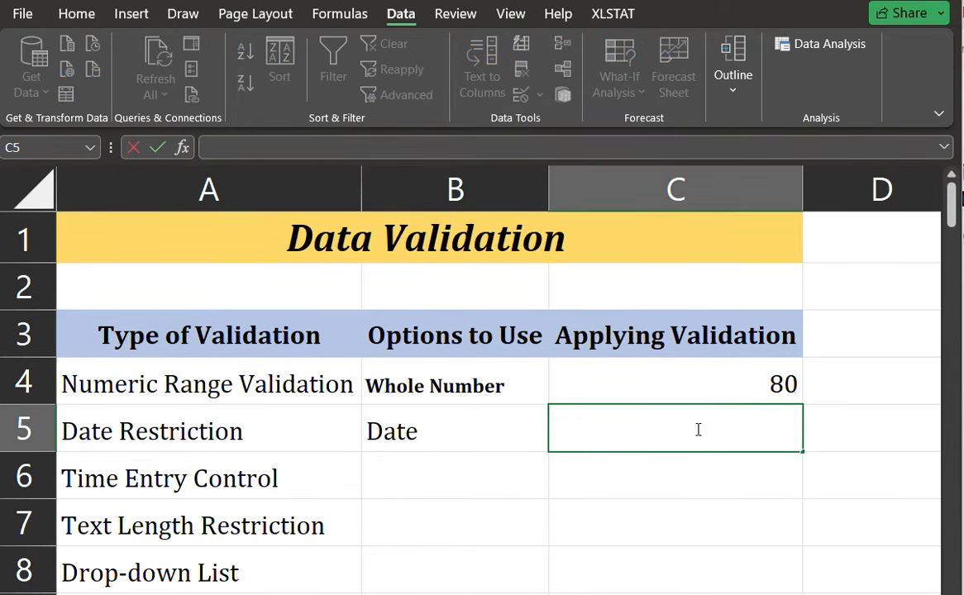
pyautogui.click(675, 481)
pyautogui.click(696, 435)
pyautogui.write('20-05-2025')
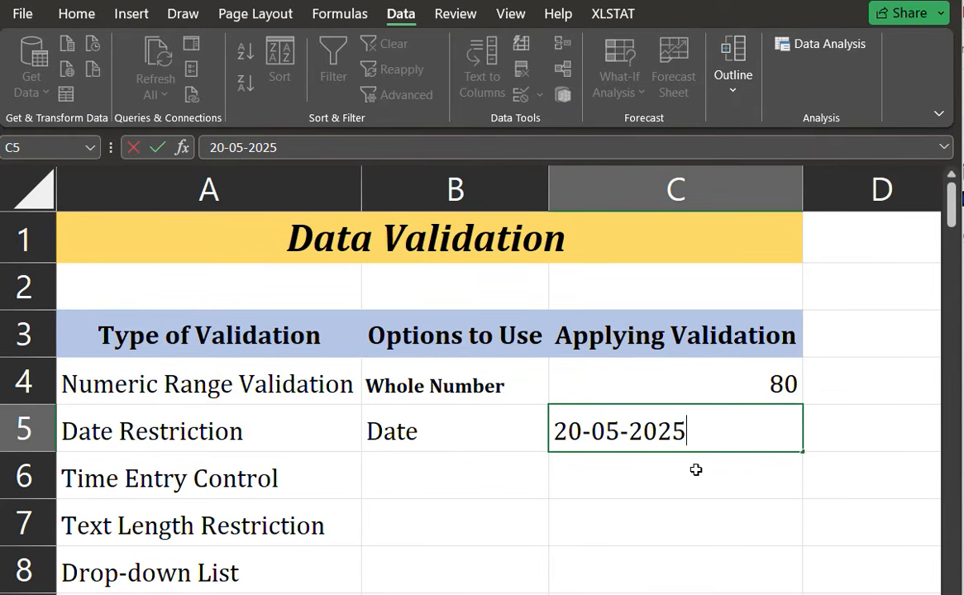
pyautogui.press('Return')
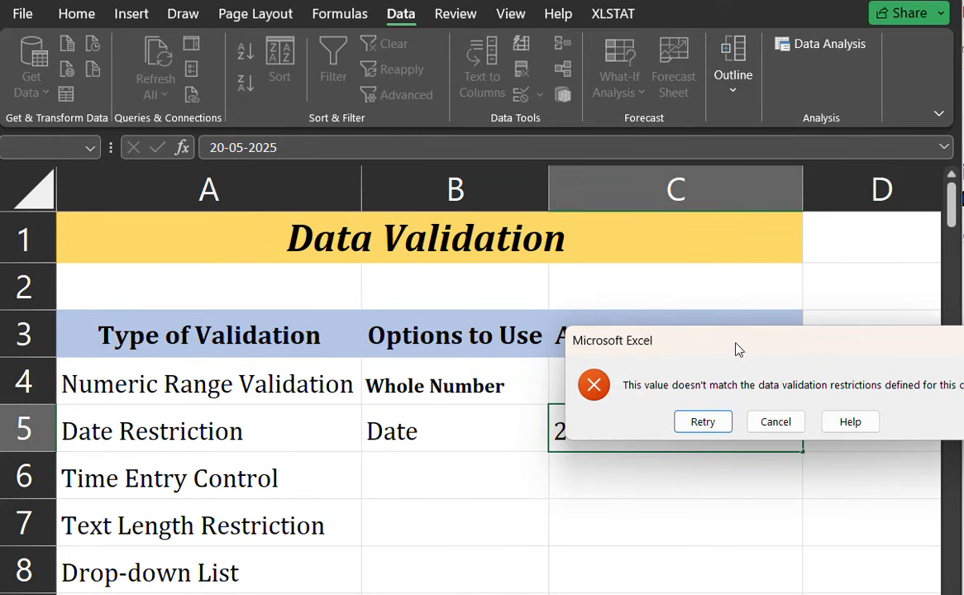
pyautogui.moveTo(736, 348); pyautogui.dragTo(611, 299)
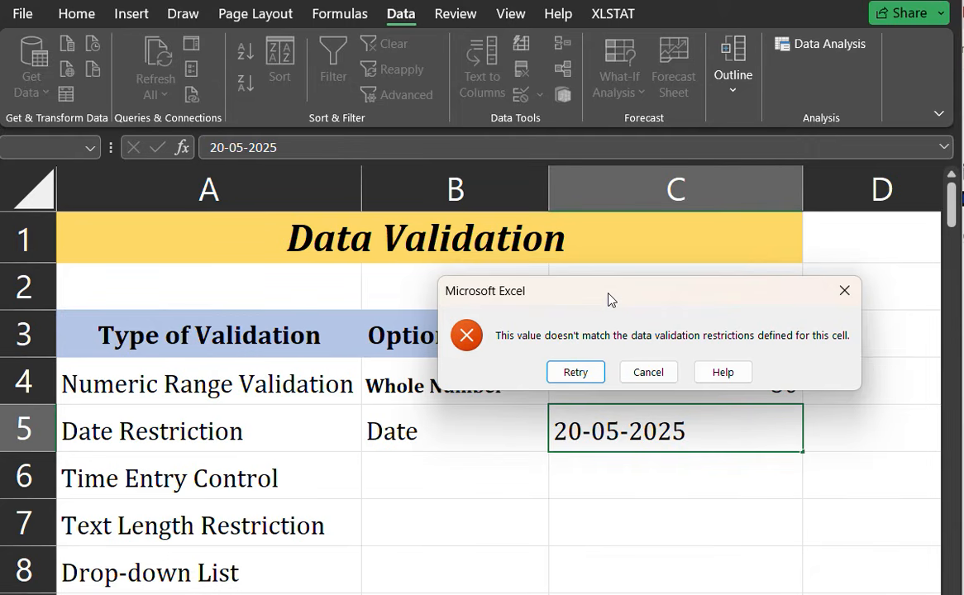
pyautogui.click(643, 372)
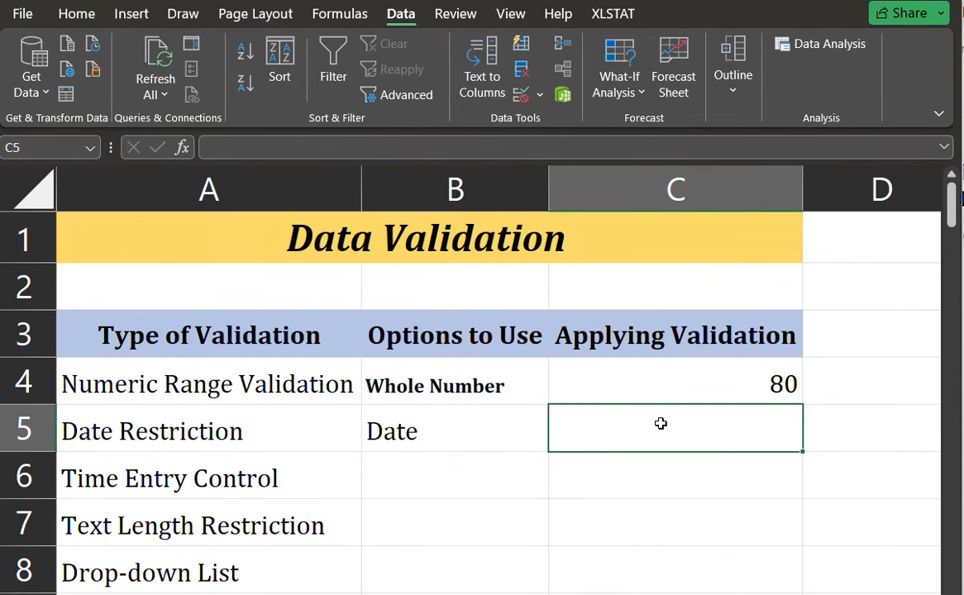
# Enter the date 23-06-2025 in cell C5.
pyautogui.write('23-')
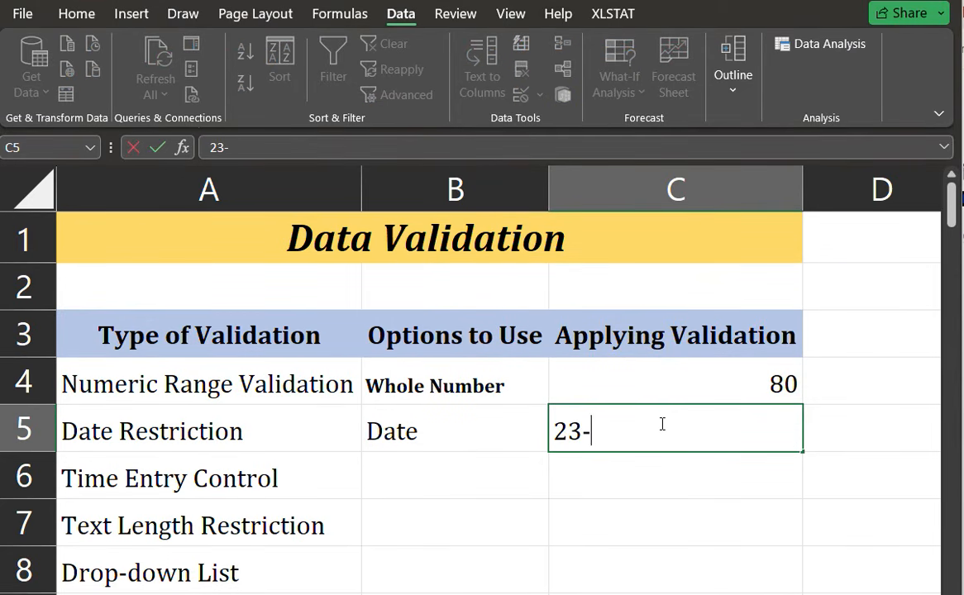
pyautogui.write('05-2025')
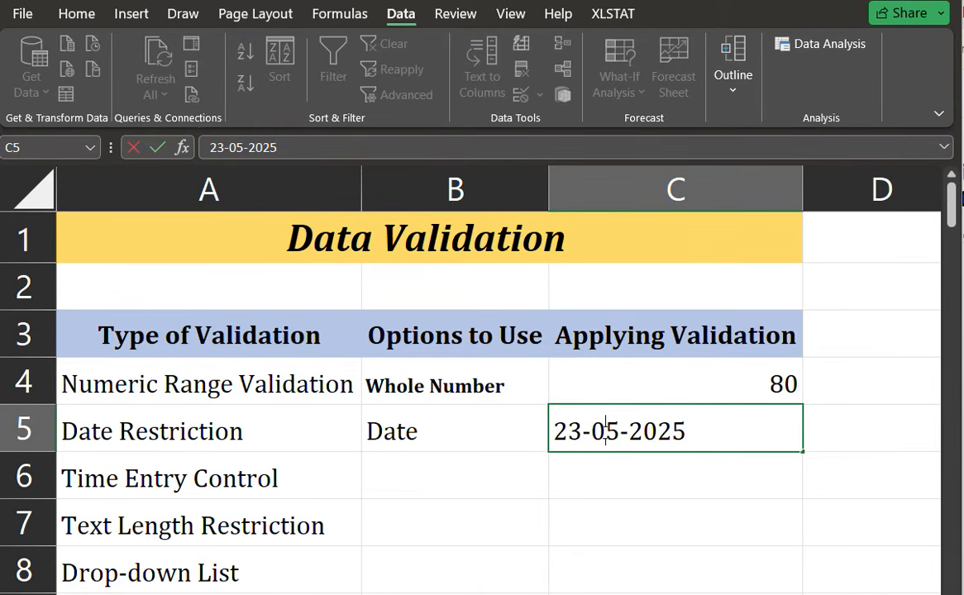
pyautogui.hotkey('shift', 'Right')
pyautogui.write('6')
pyautogui.press('Return')
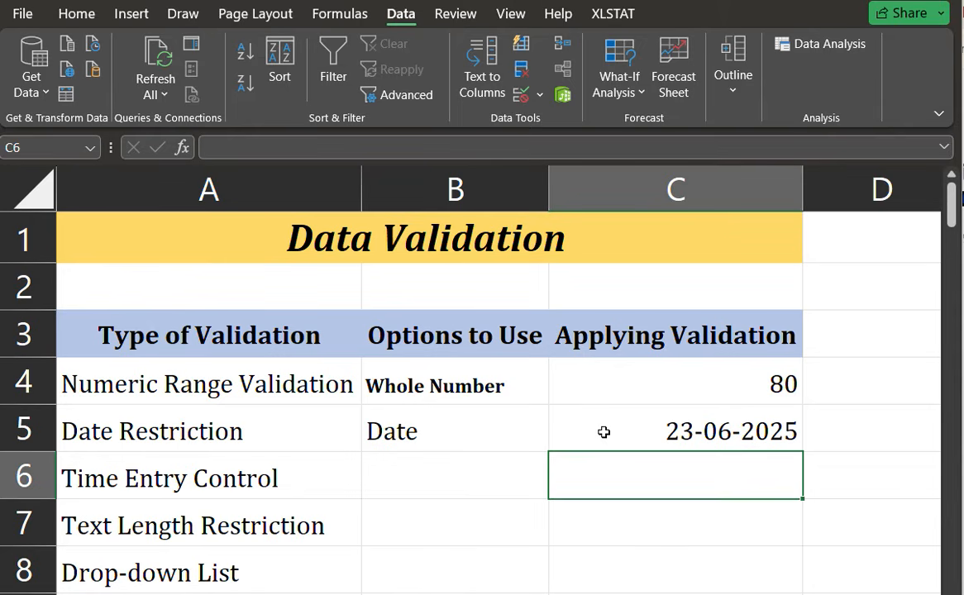
# Enter "Time" in cell B6 as the option for Time Entry Control.
pyautogui.click(460, 468)
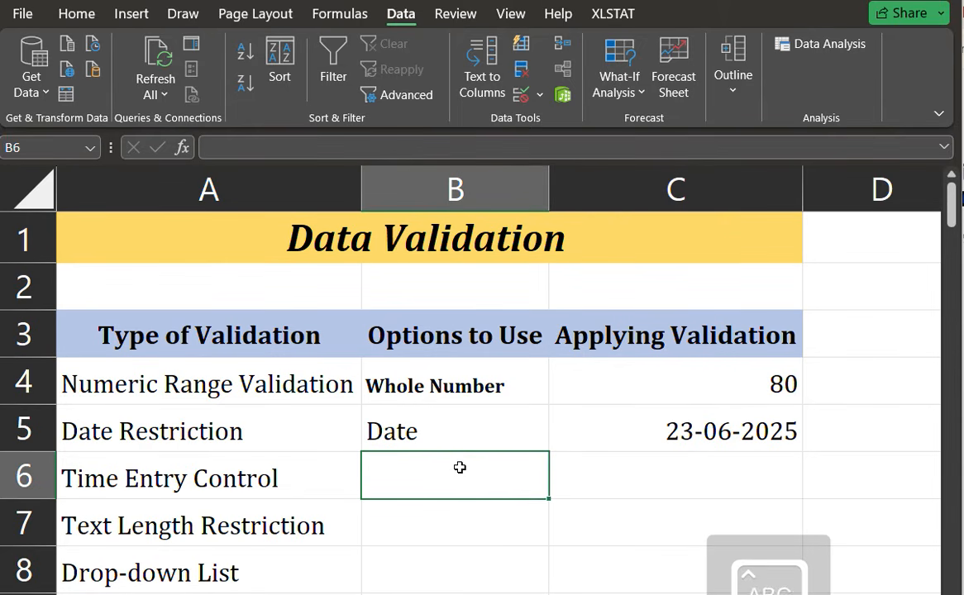
pyautogui.write('Time')
pyautogui.press('Return')
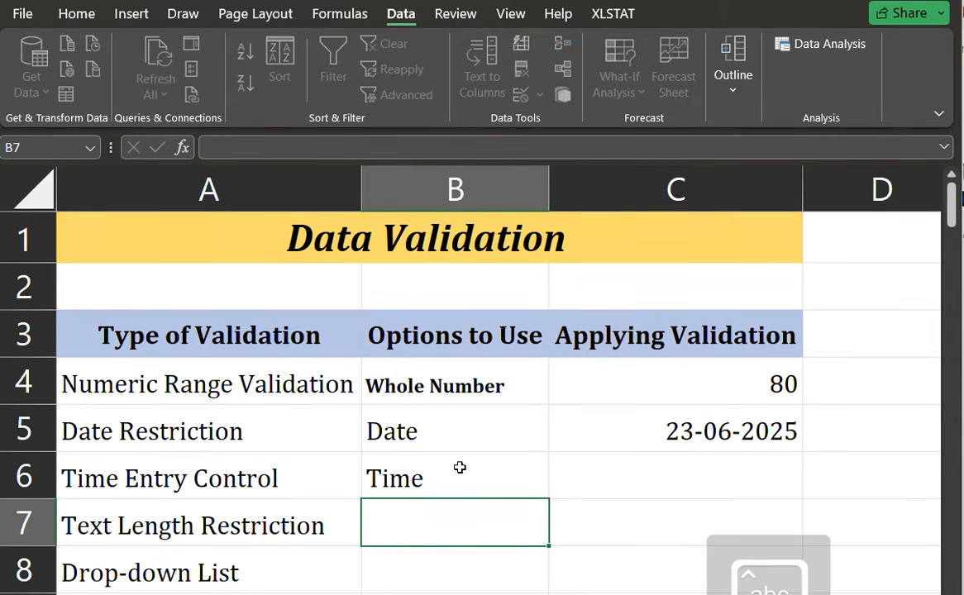
# Start a data validation rule on cell C6 that allows times.
pyautogui.click(592, 475)
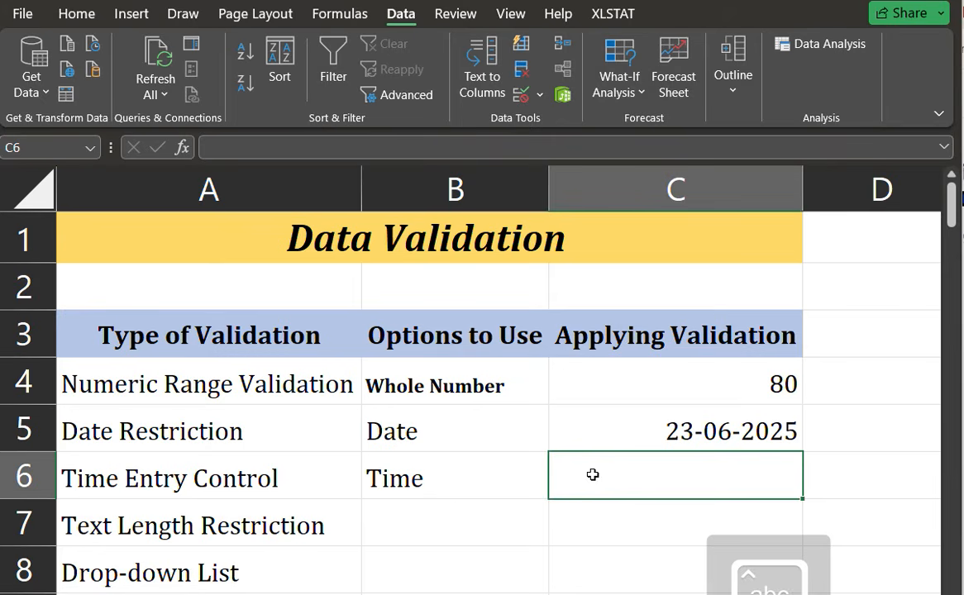
pyautogui.click(522, 93)
pyautogui.click(514, 105)
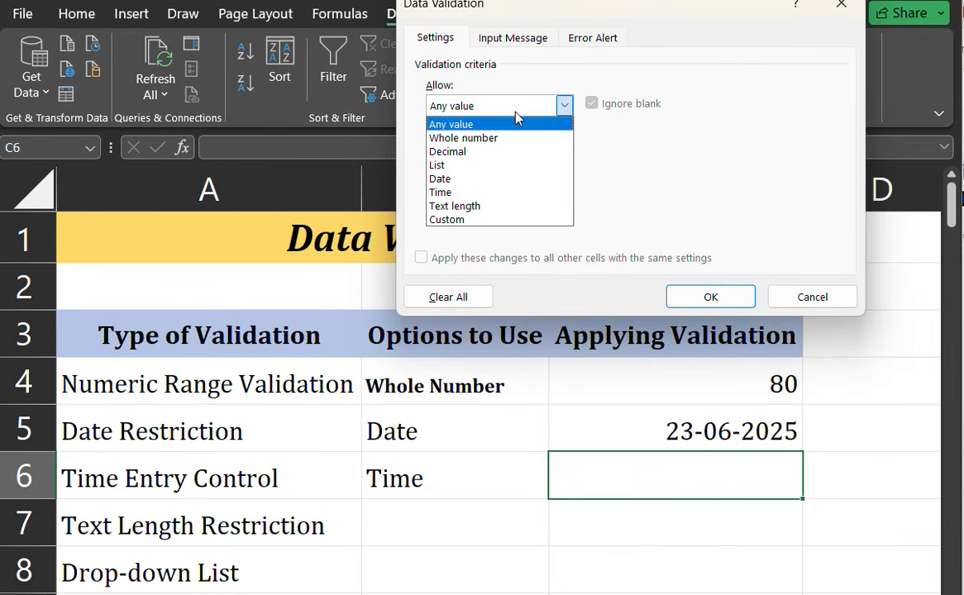
pyautogui.click(482, 191)
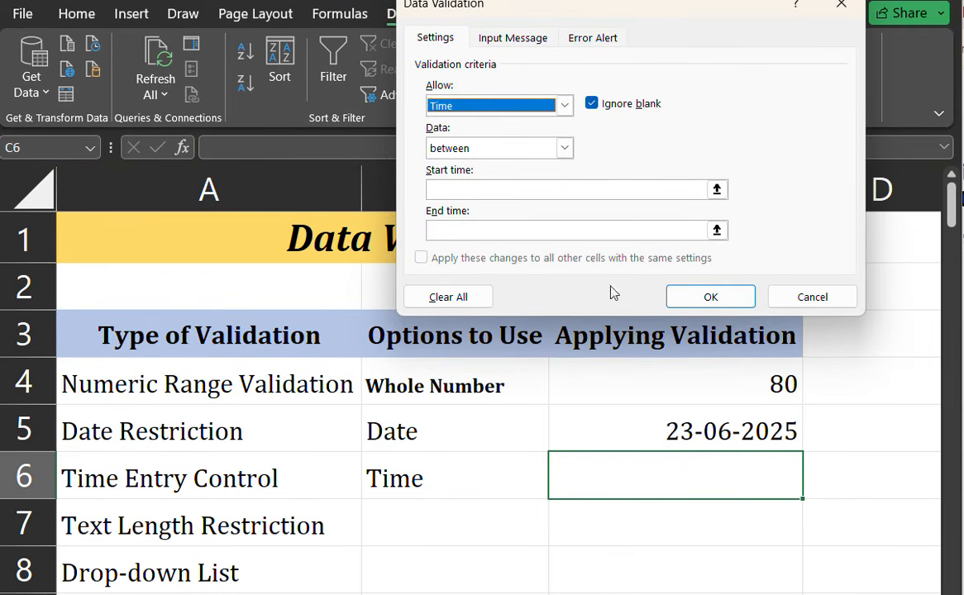
pyautogui.click(482, 149)
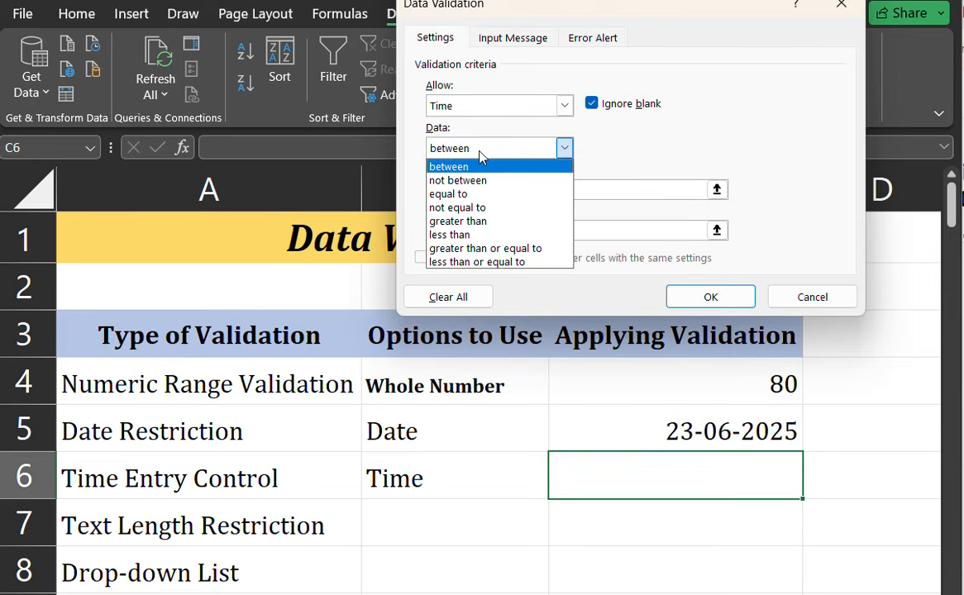
pyautogui.click(501, 221)
pyautogui.click(661, 189)
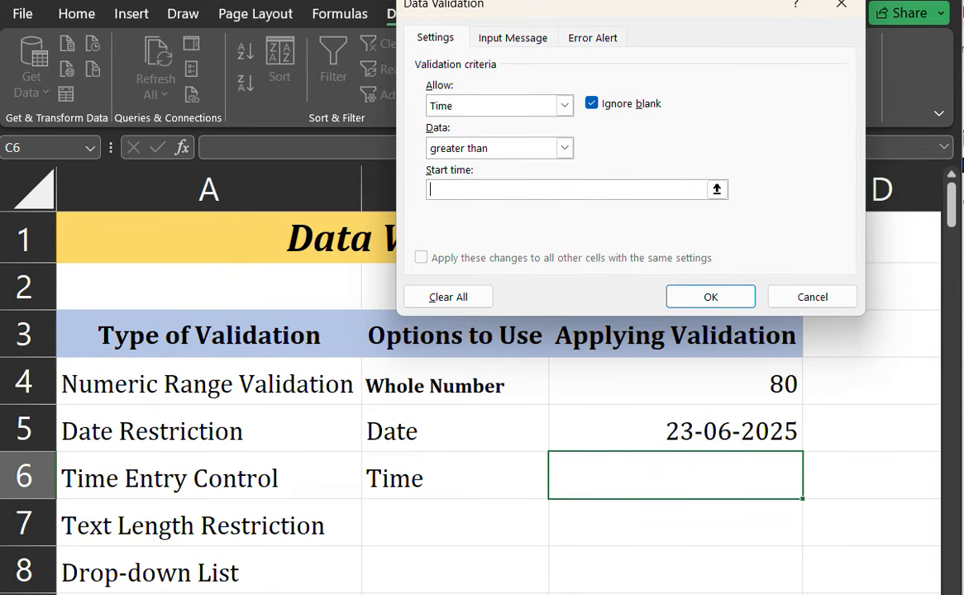
# Restrict cell C6 to times between 9:00 AM and 6:00 PM and apply the validation rule.
pyautogui.click(514, 145)
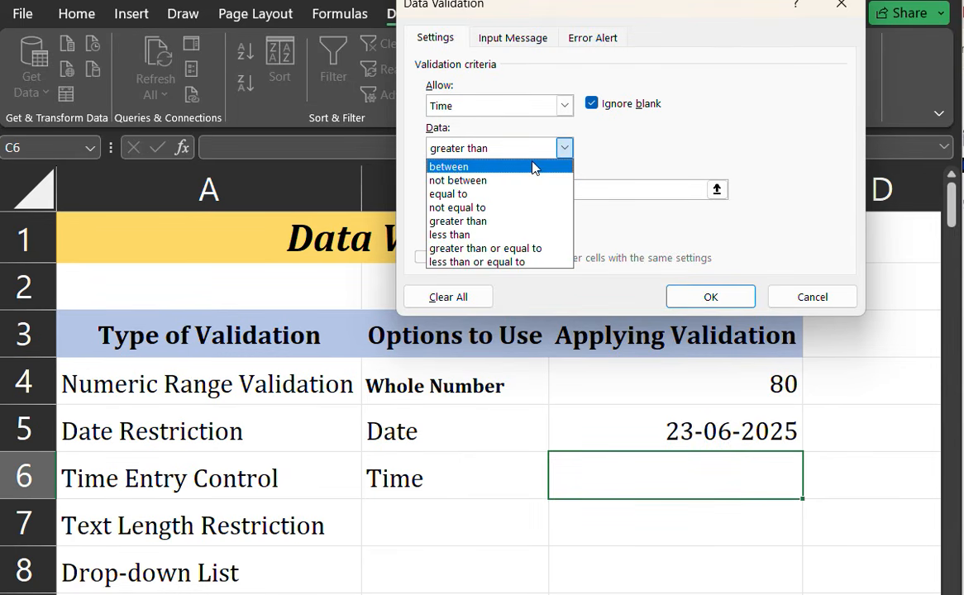
pyautogui.click(531, 167)
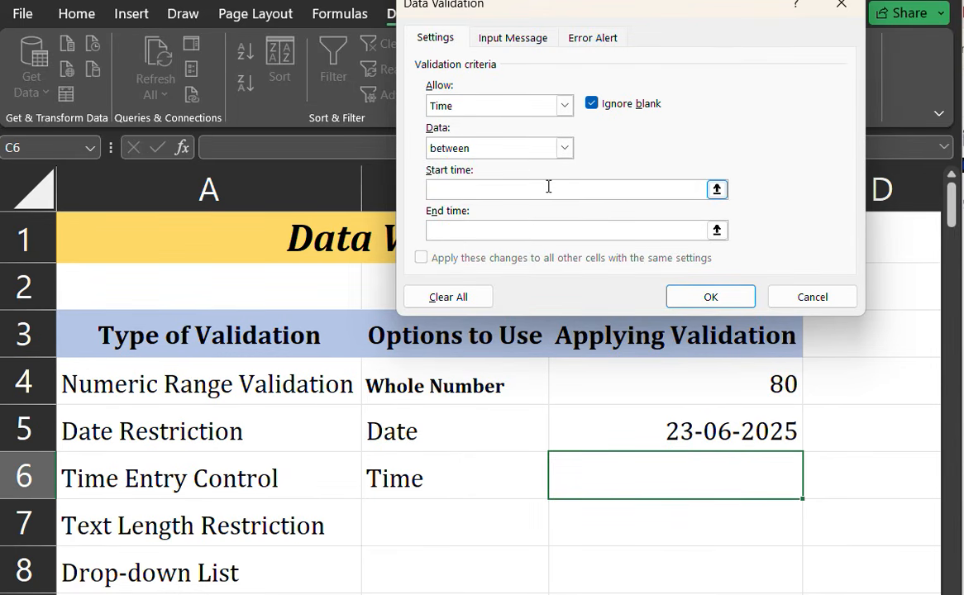
pyautogui.write('9:00 AM')
pyautogui.click(541, 229)
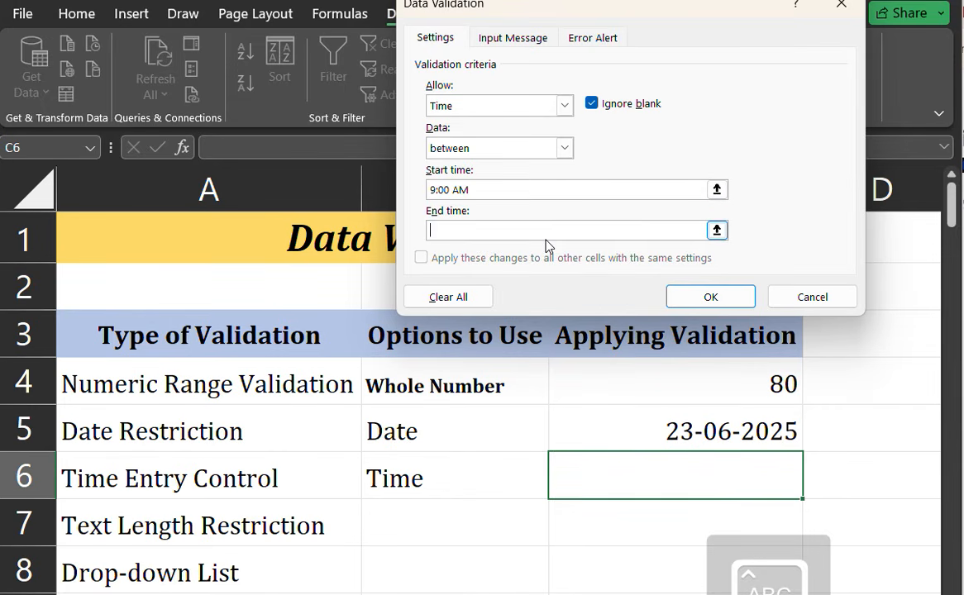
pyautogui.write('6:00 PM')
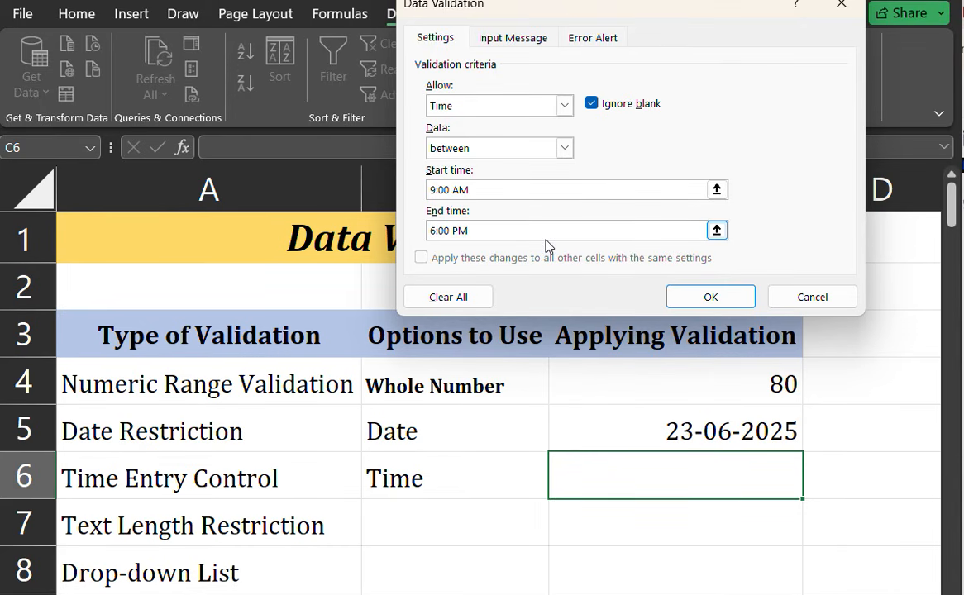
pyautogui.click(697, 303)
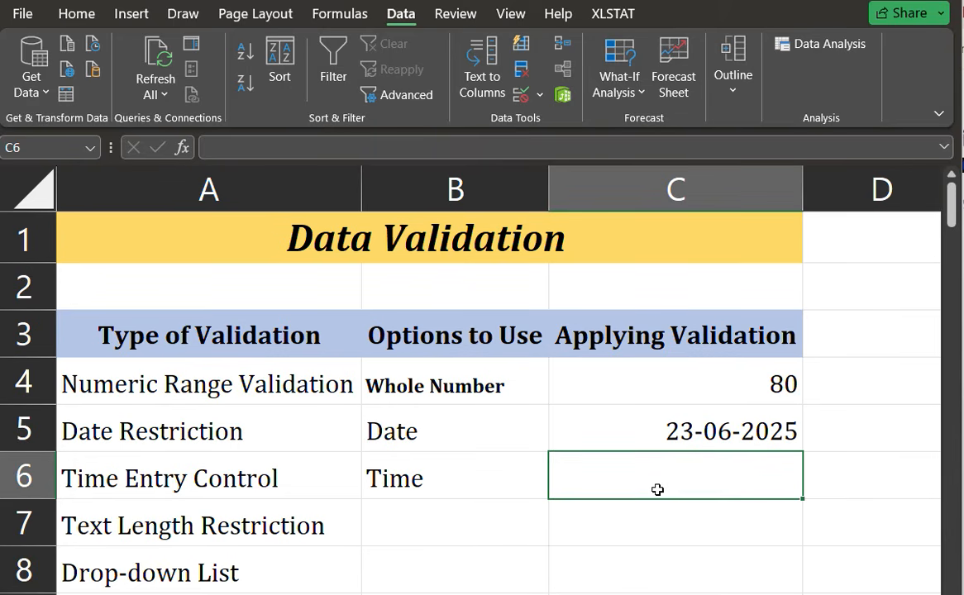
# Try to enter 8:00 AM in cell C6 to test the time rule, and cancel the entry.
pyautogui.write('8:00 A')
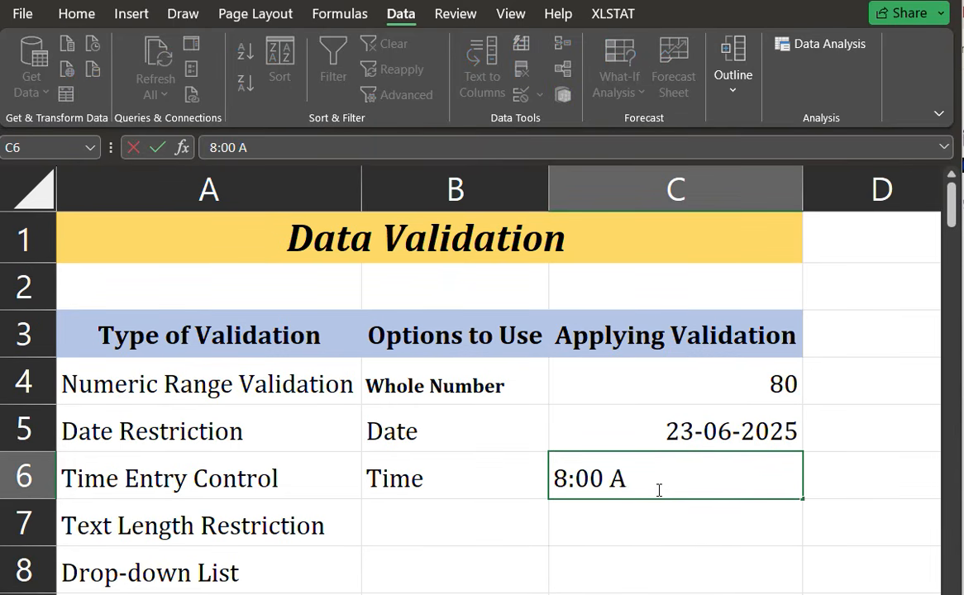
pyautogui.write('M')
pyautogui.press('Return')
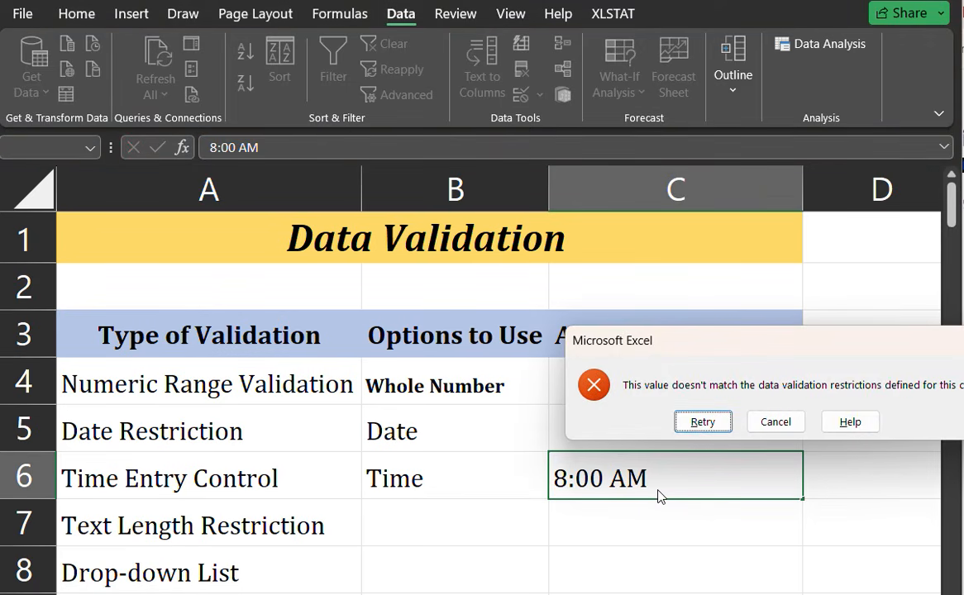
pyautogui.click(777, 421)
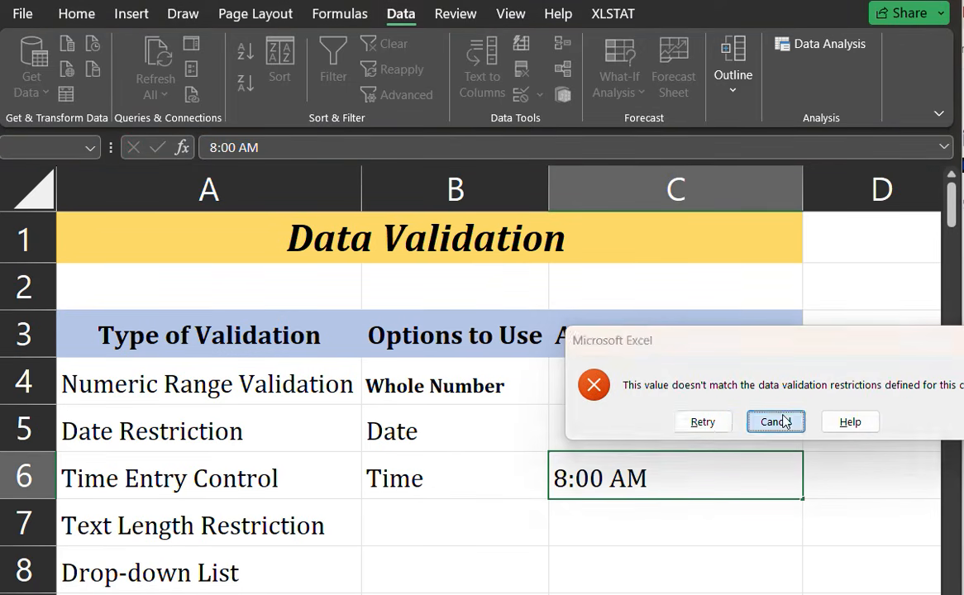
# Enter the time 9:00 AM in cell C6.
pyautogui.write('9:0')
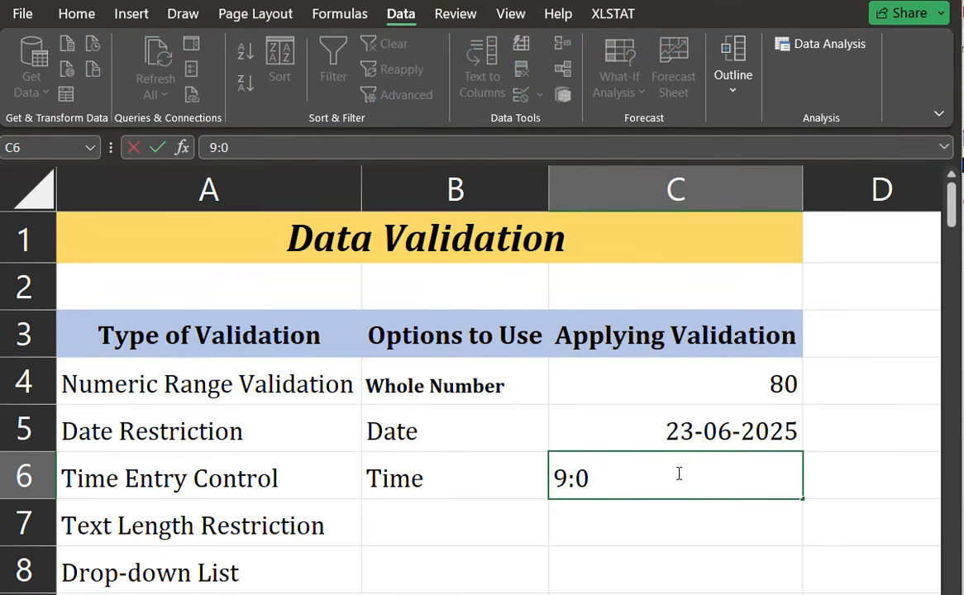
pyautogui.write('0 AM')
pyautogui.press('Return')
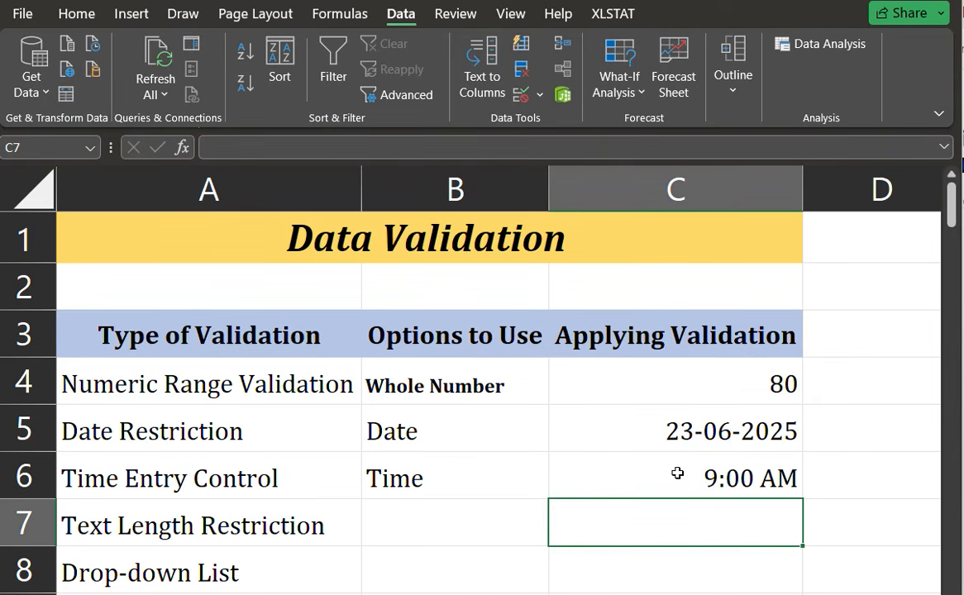
# Try to change the time in cell C6 to 07:00:00 to test the time rule, and cancel the entry.
pyautogui.doubleClick(677, 473)
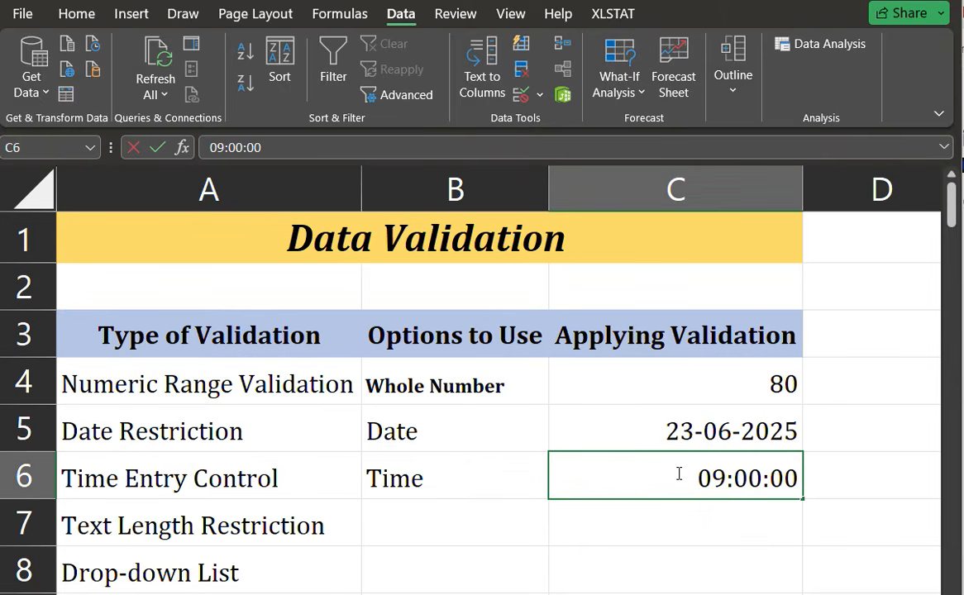
pyautogui.press('Right')
pyautogui.hotkey('shift', 'Right')
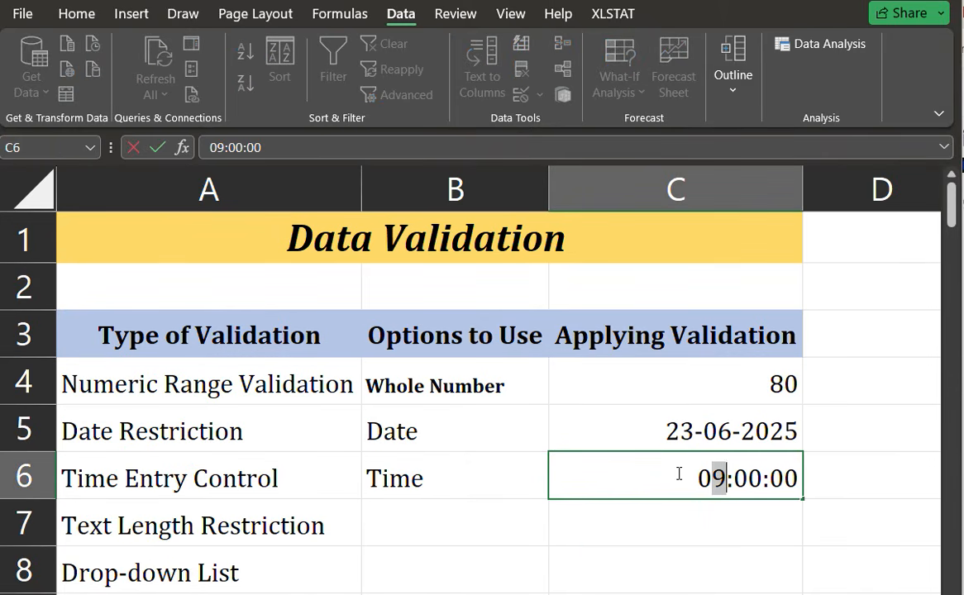
pyautogui.write('7')
pyautogui.press('Return')
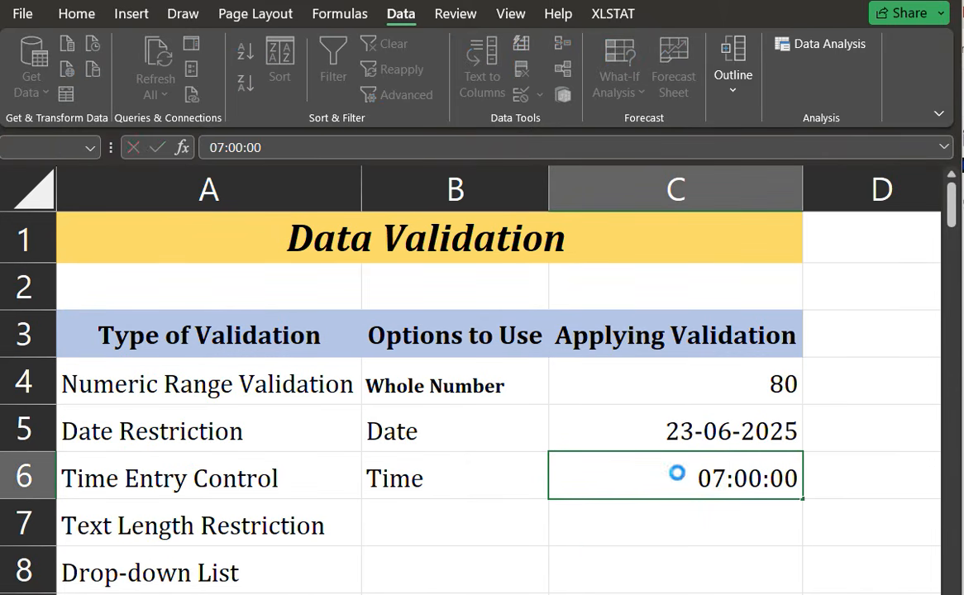
pyautogui.press('Return')
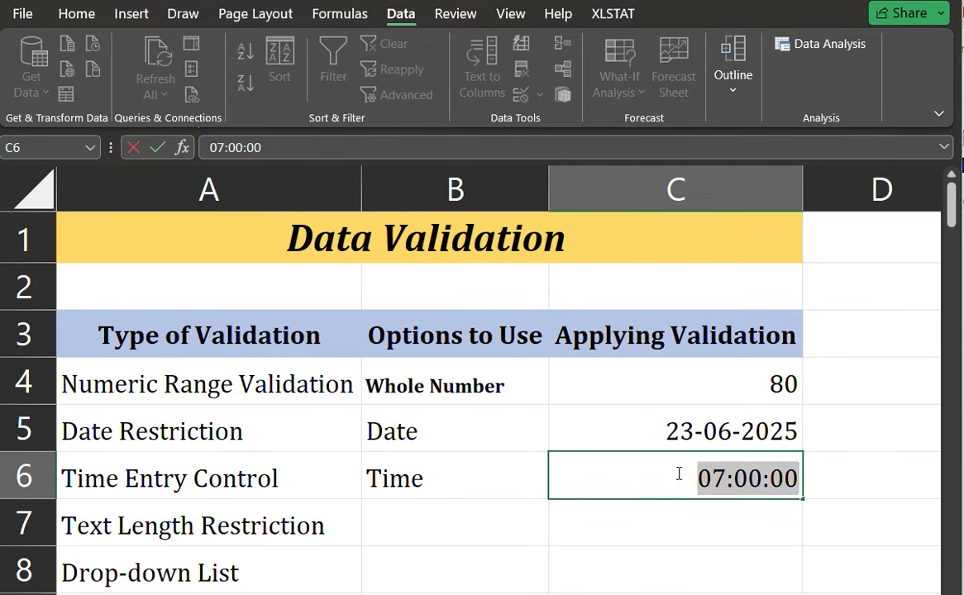
pyautogui.press('Escape')
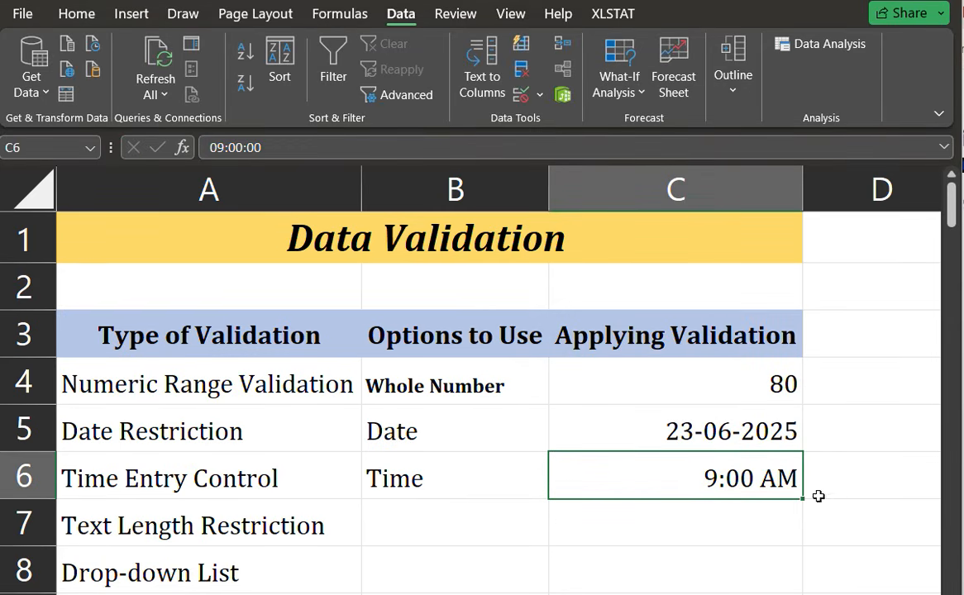
# Enter "Text Length" in cell B7 as the option for the text length restriction.
pyautogui.click(508, 523)
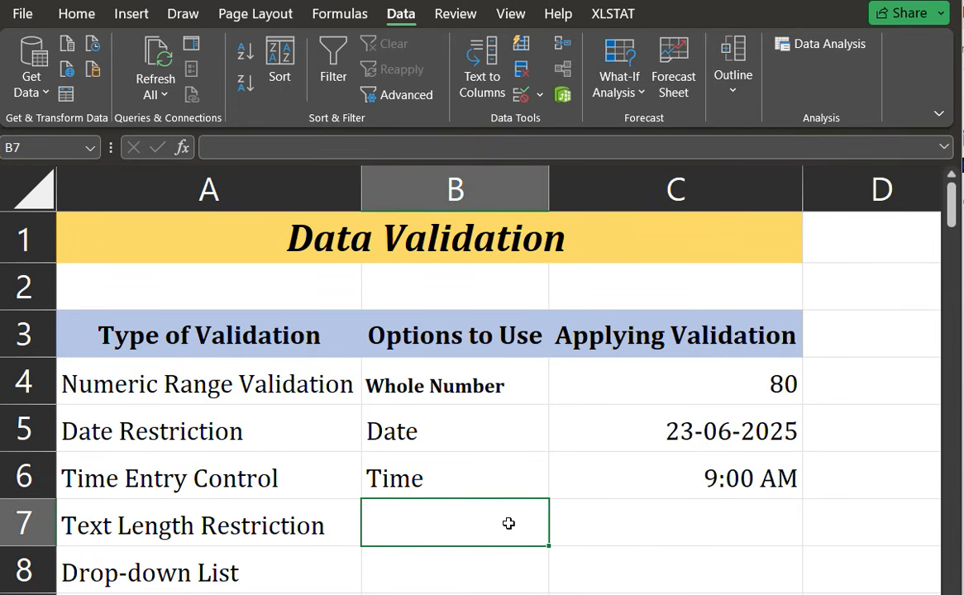
pyautogui.write('tE')
pyautogui.press('BackSpace')
pyautogui.press('BackSpace')
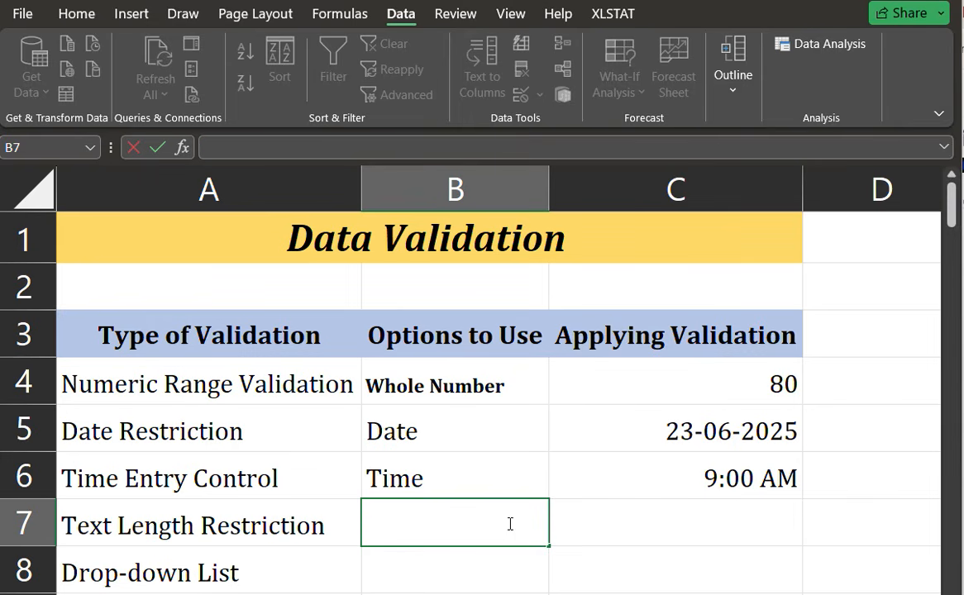
pyautogui.write('Text ')
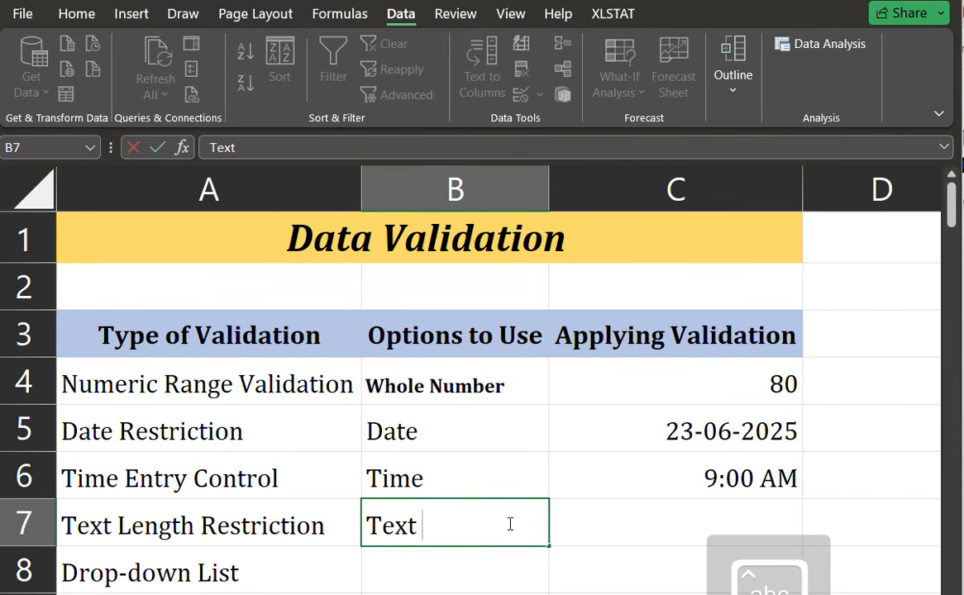
pyautogui.write('Length`')
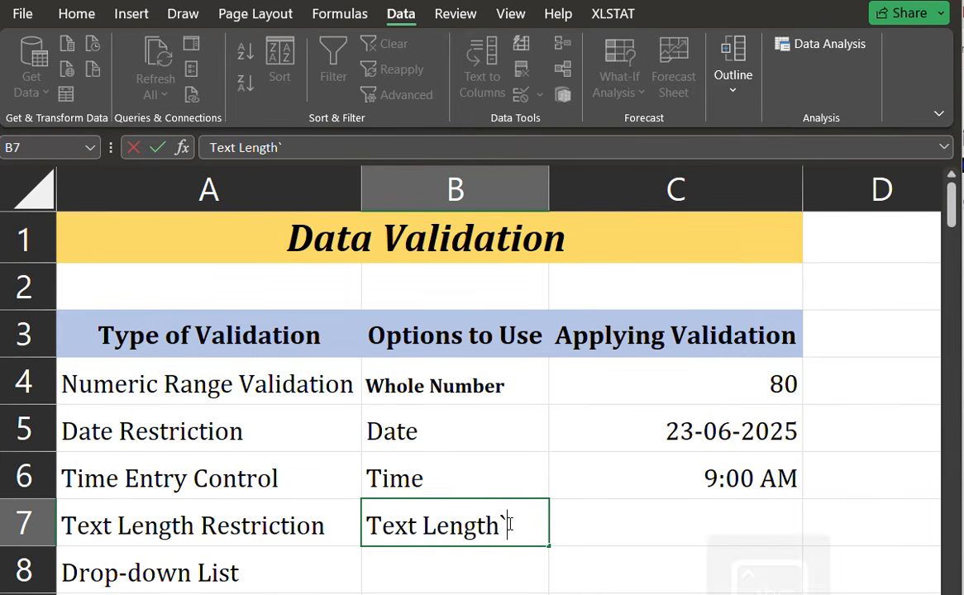
pyautogui.press('BackSpace')
# Restrict cell C7 to a text length less than 10 and apply the validation rule.
pyautogui.click(620, 524)
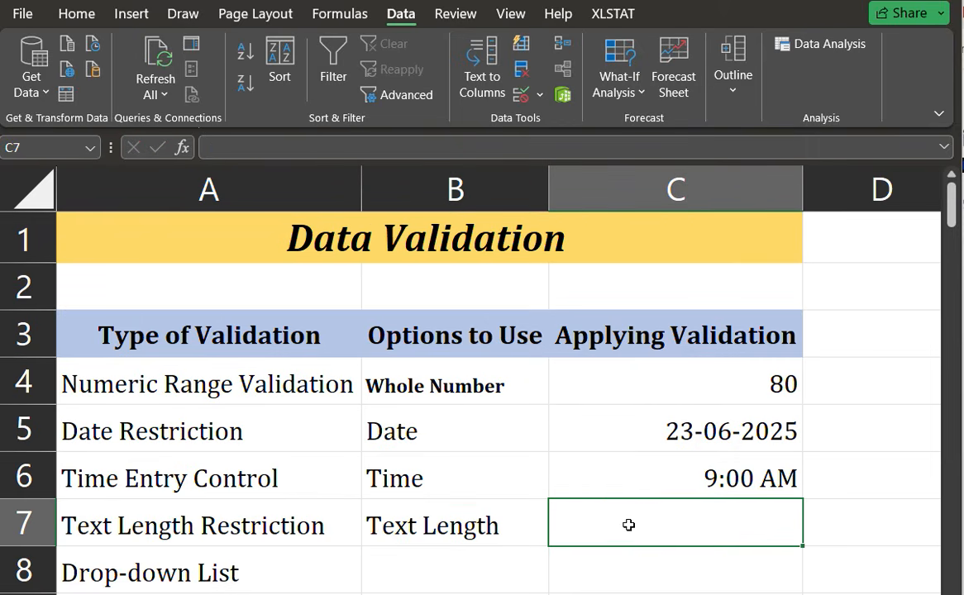
pyautogui.click(520, 94)
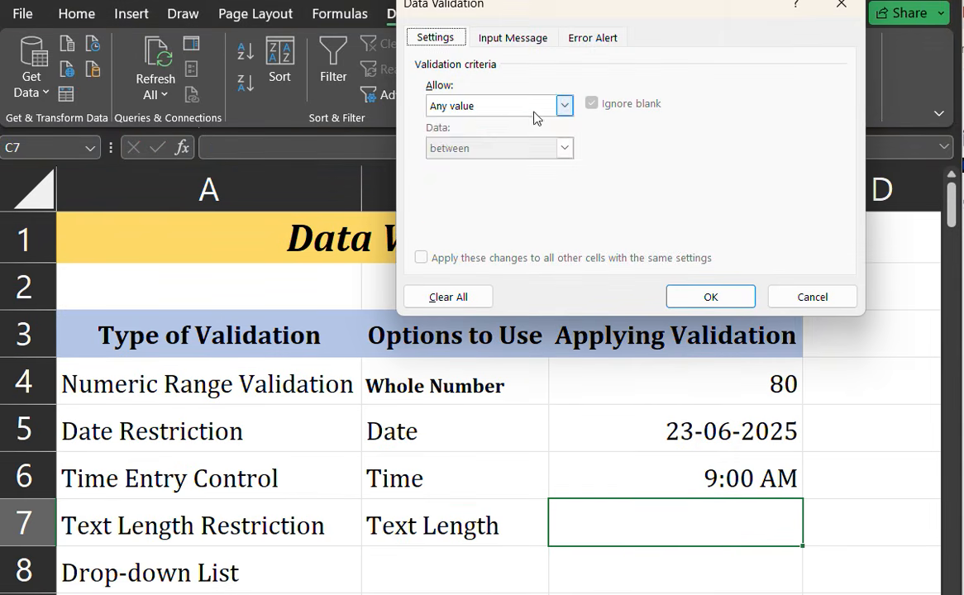
pyautogui.click(564, 105)
pyautogui.click(504, 208)
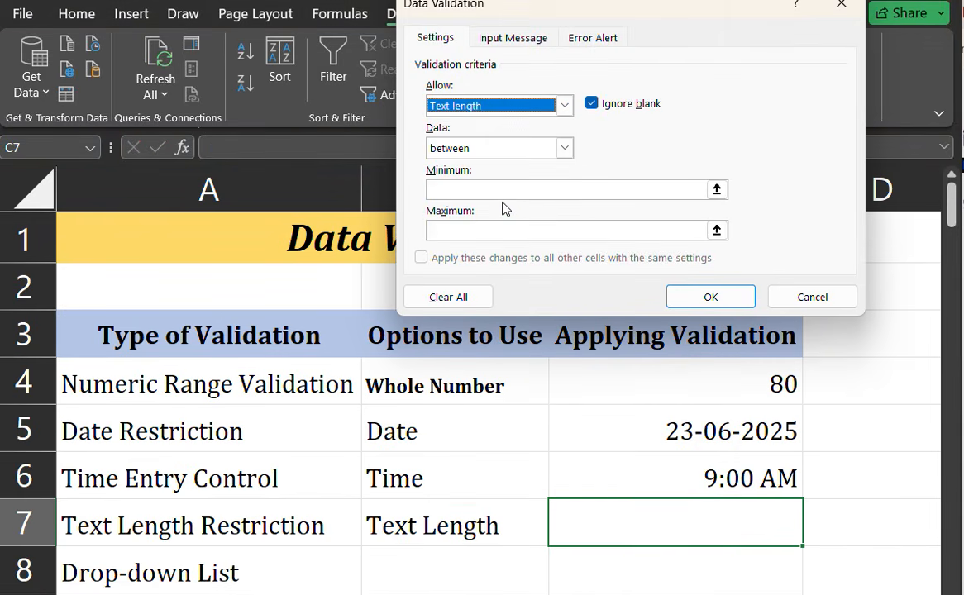
pyautogui.click(564, 147)
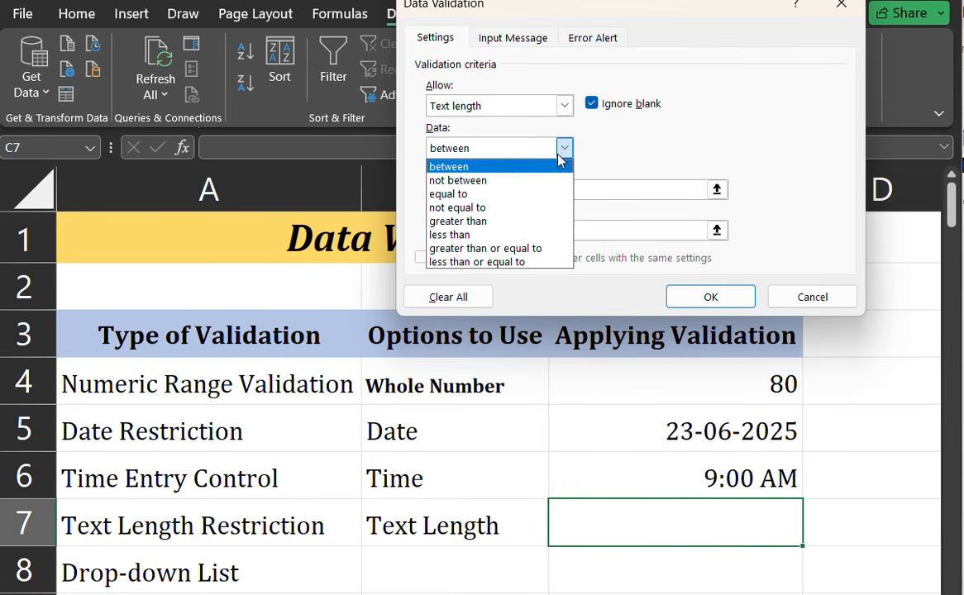
pyautogui.click(546, 235)
pyautogui.click(621, 196)
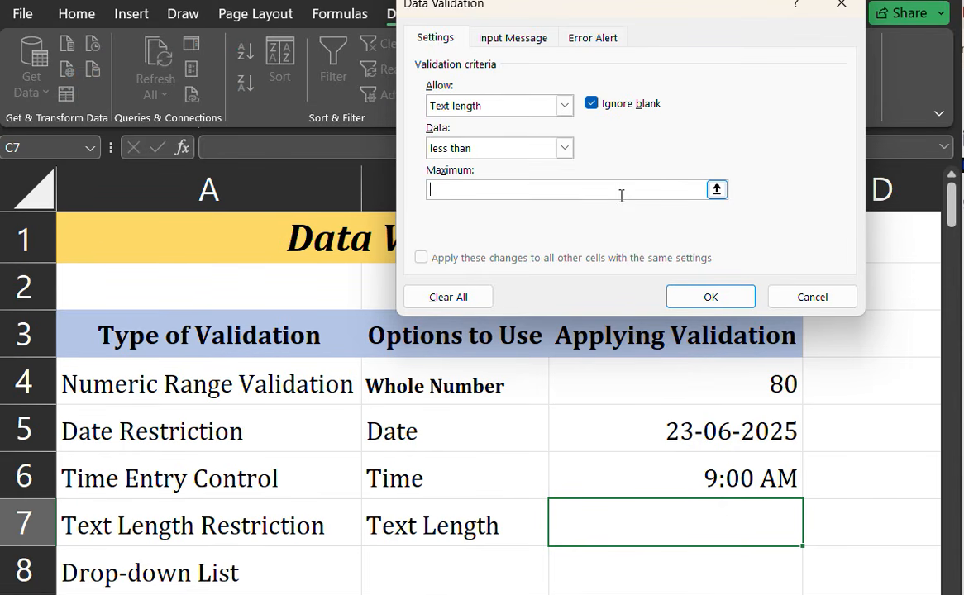
pyautogui.write('10')
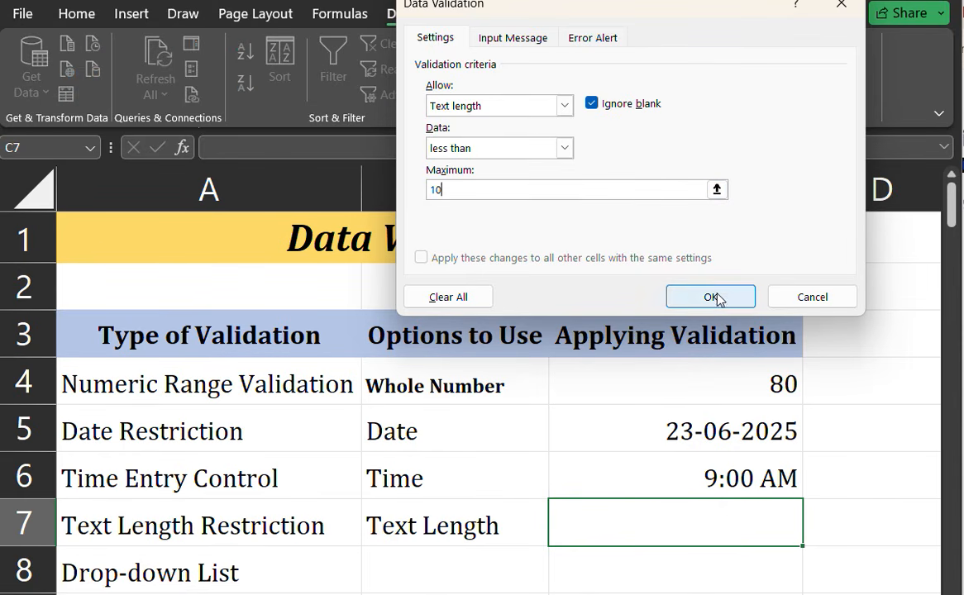
pyautogui.click(680, 296)
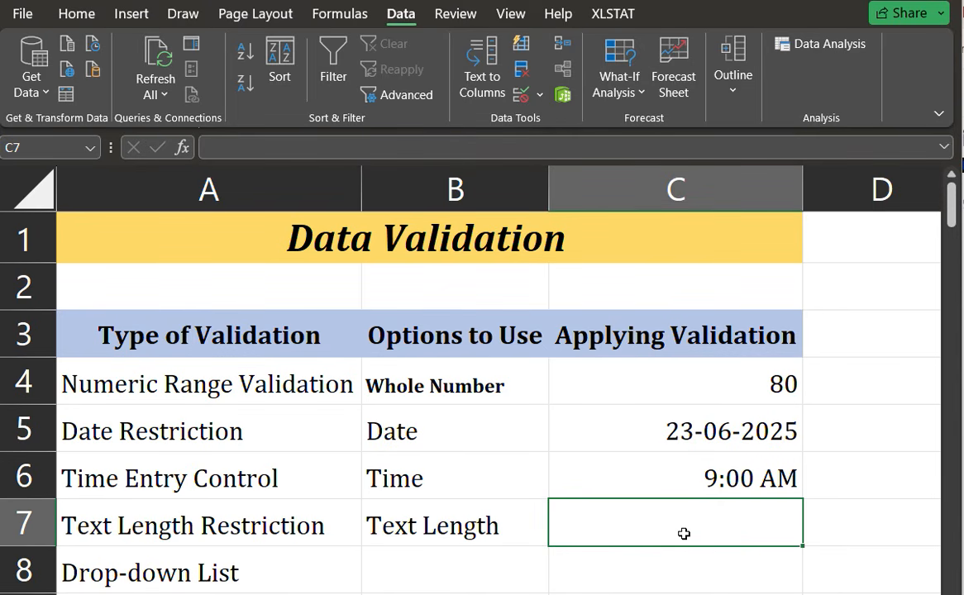
# Try to enter "Text Length" in cell C7 to test the length rule, and return to editing the entry.
pyautogui.write('Tet')
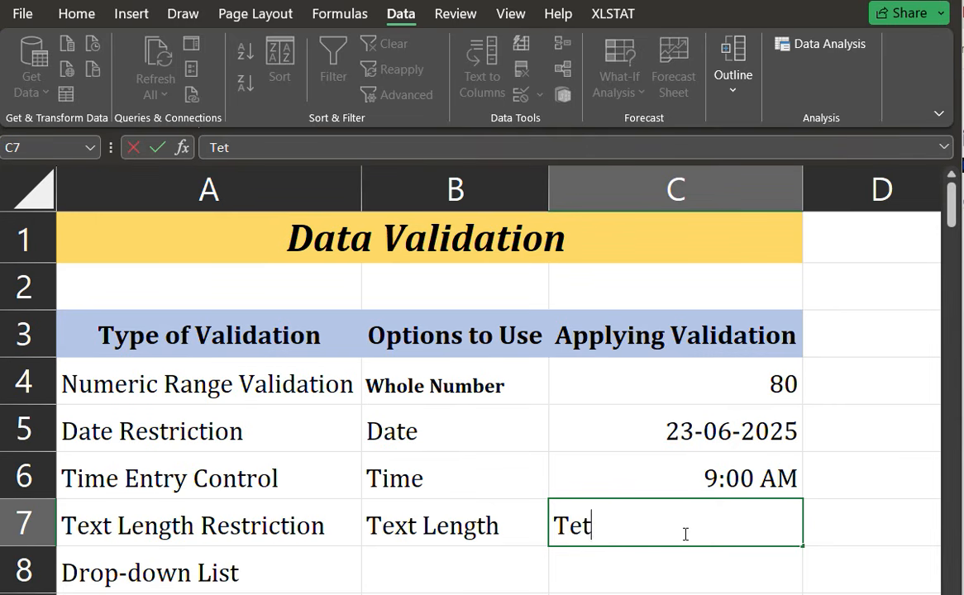
pyautogui.press('BackSpace')
pyautogui.write('xt Length')
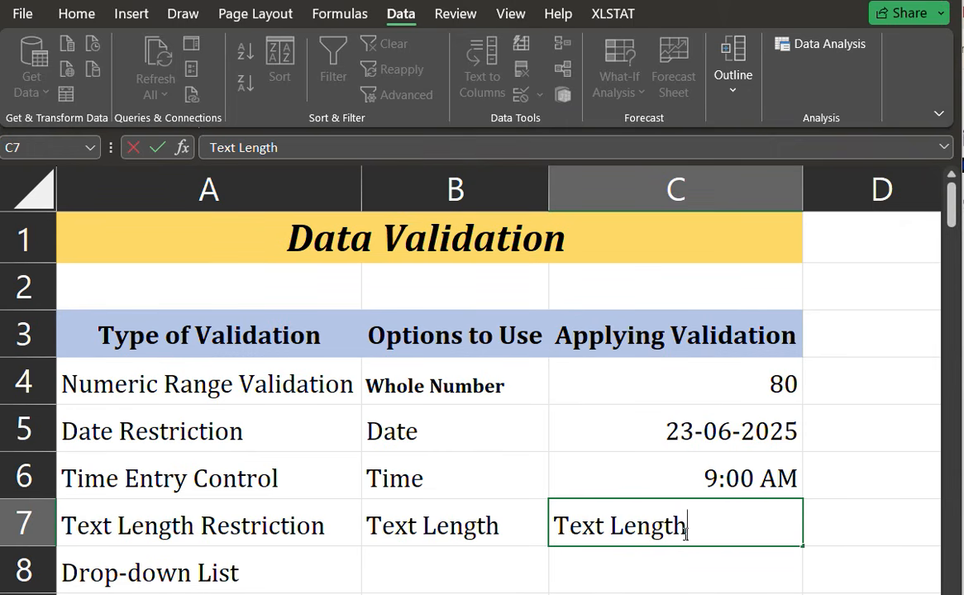
pyautogui.press('Return')
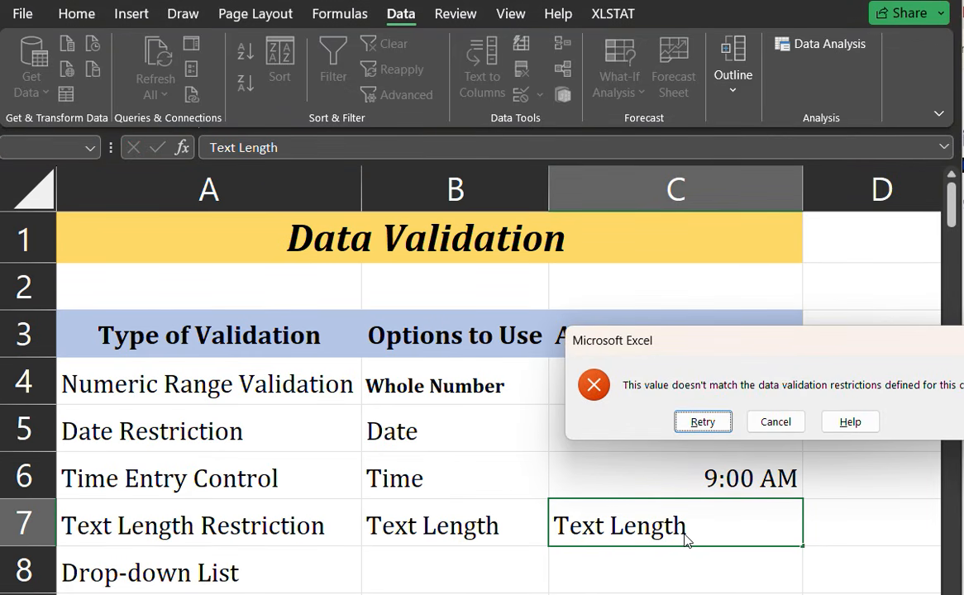
pyautogui.click(704, 428)
# Remove the space from the C7 entry and try to submit "TextLength", keeping it open for editing.
pyautogui.click(611, 526)
pyautogui.press('BackSpace')
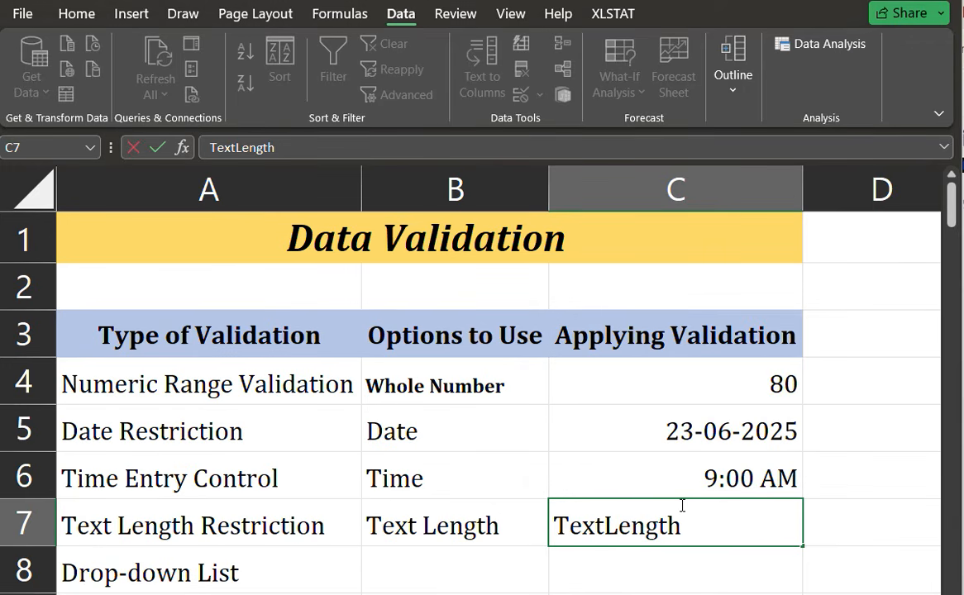
pyautogui.press('Return')
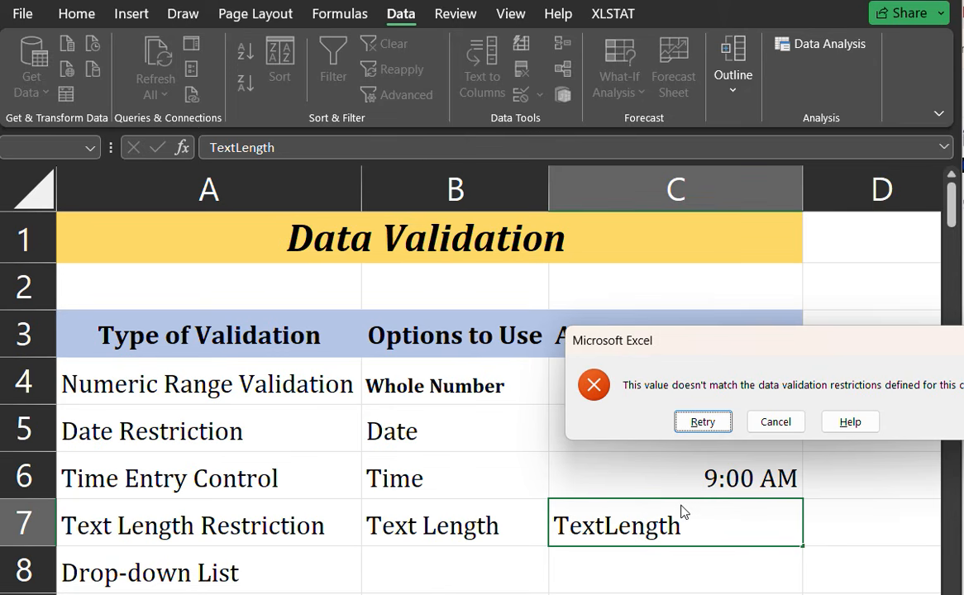
pyautogui.click(701, 422)
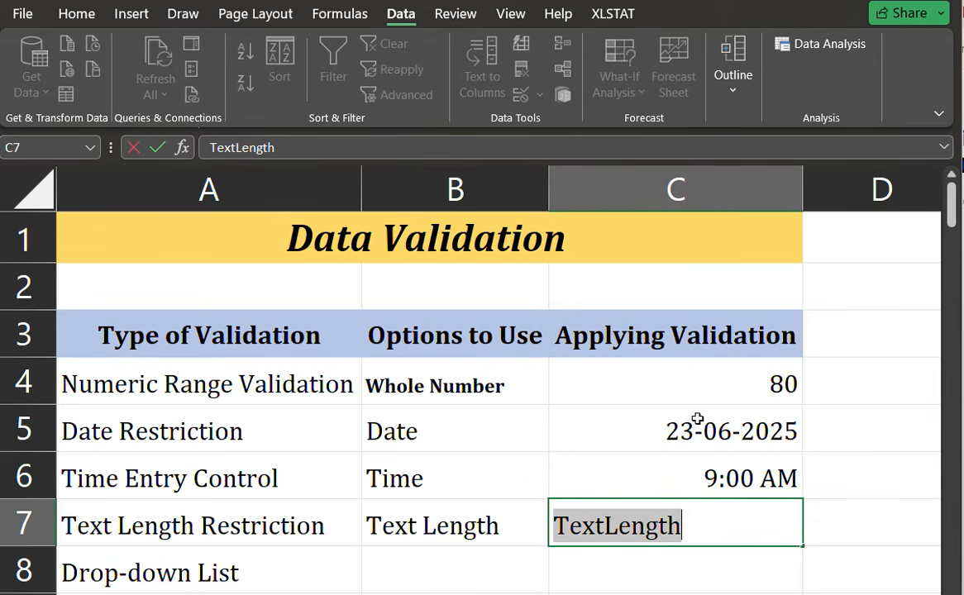
# Shorten the entry in cell C7 to "TextLengt" and commit it.
pyautogui.click(710, 526)
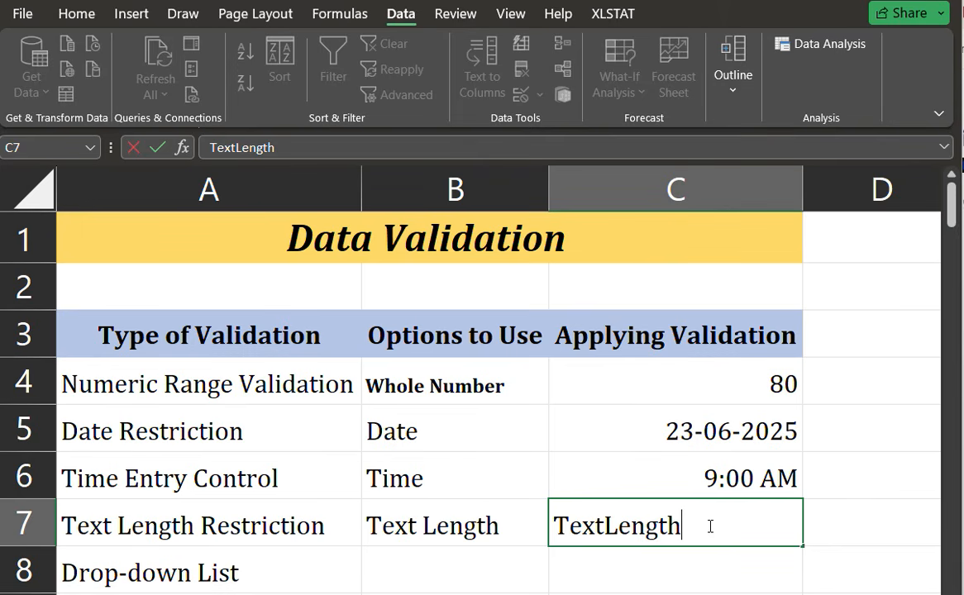
pyautogui.press('BackSpace')
pyautogui.press('Return')
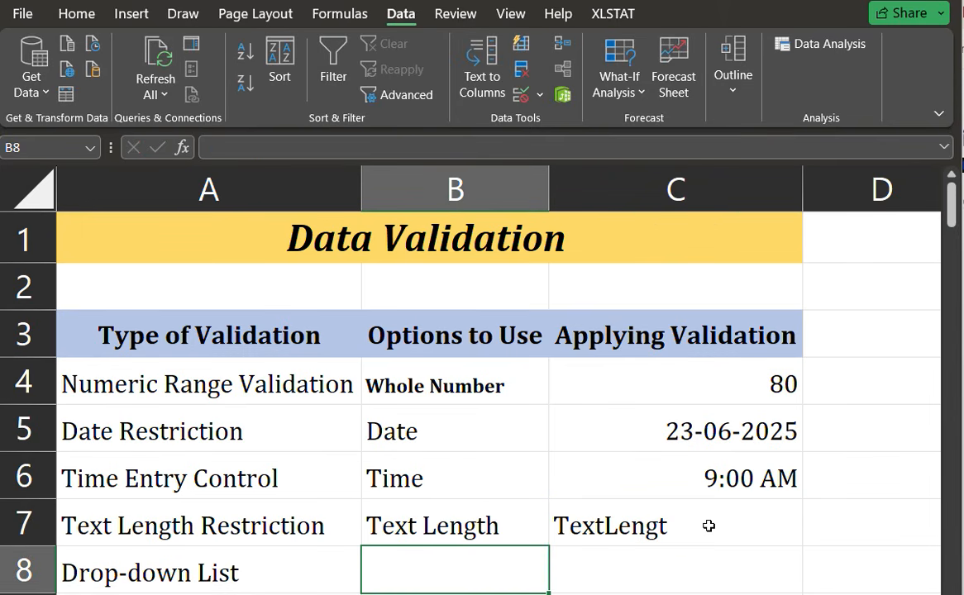
pyautogui.click(708, 525)
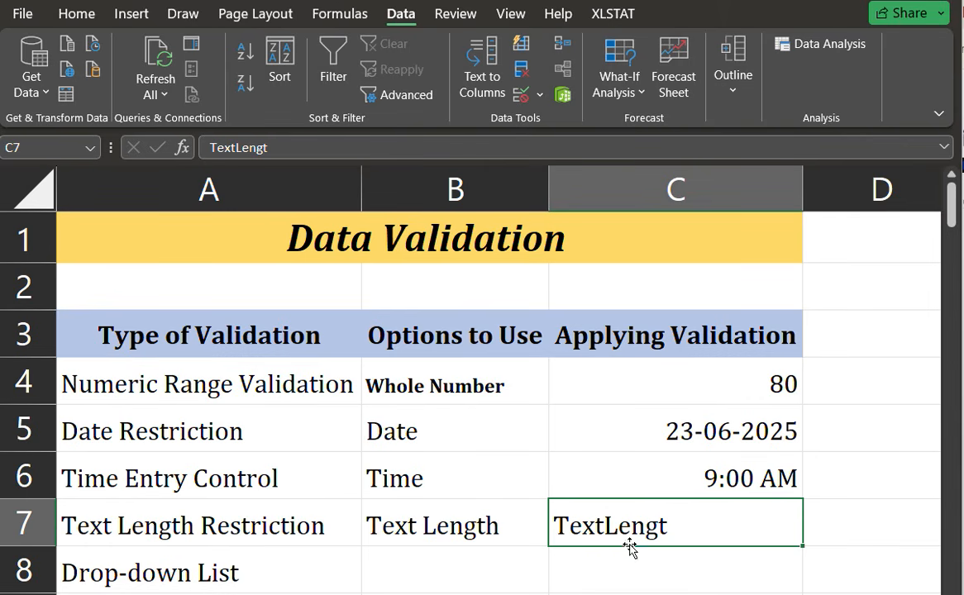
# Enter "List" in cell B8 as the option for the drop-down list.
pyautogui.click(475, 566)
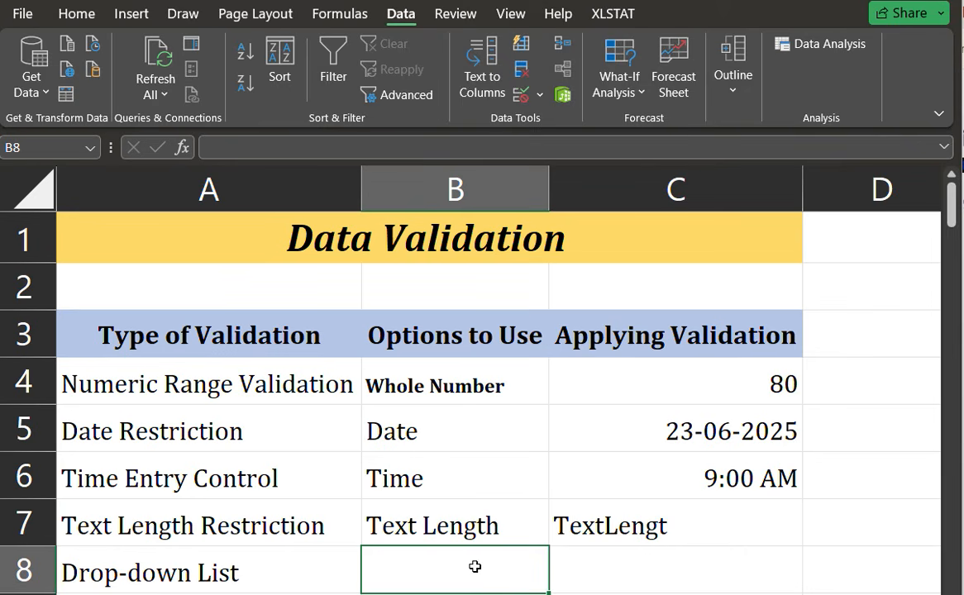
pyautogui.write('List')
pyautogui.press('Return')
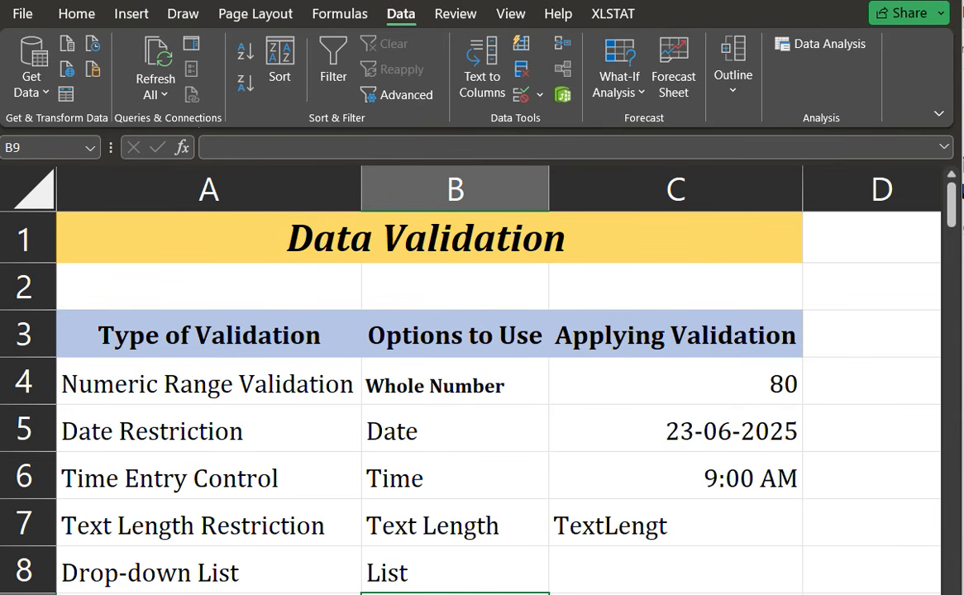
# Select cell C8 and examine the City list in column E.
pyautogui.click(712, 570)
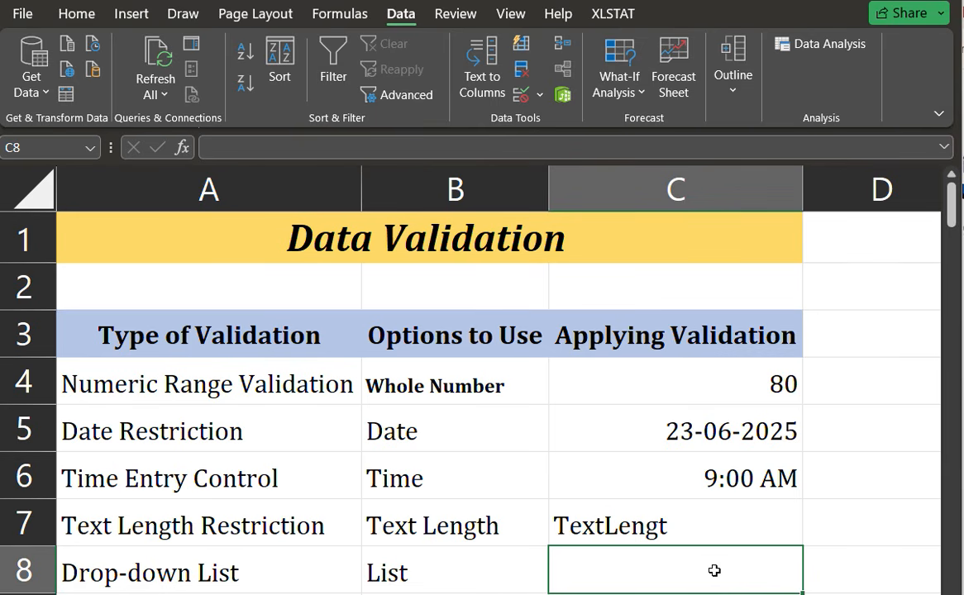
pyautogui.hscroll(3, 715, 571)
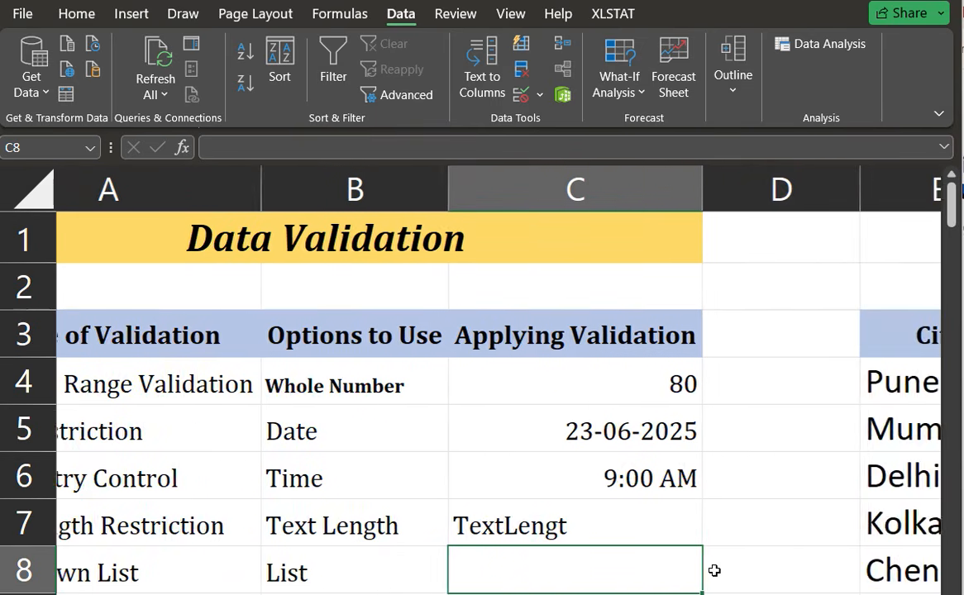
pyautogui.hscroll(2, 714, 570)
pyautogui.scroll(-1, 714, 571)
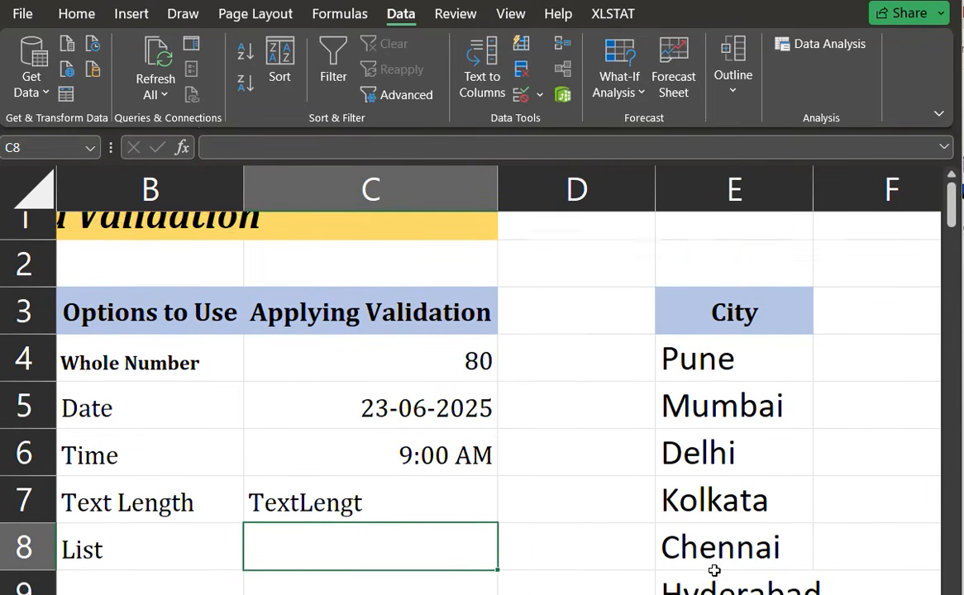
pyautogui.scroll(-1, 715, 570)
pyautogui.scroll(1, 715, 571)
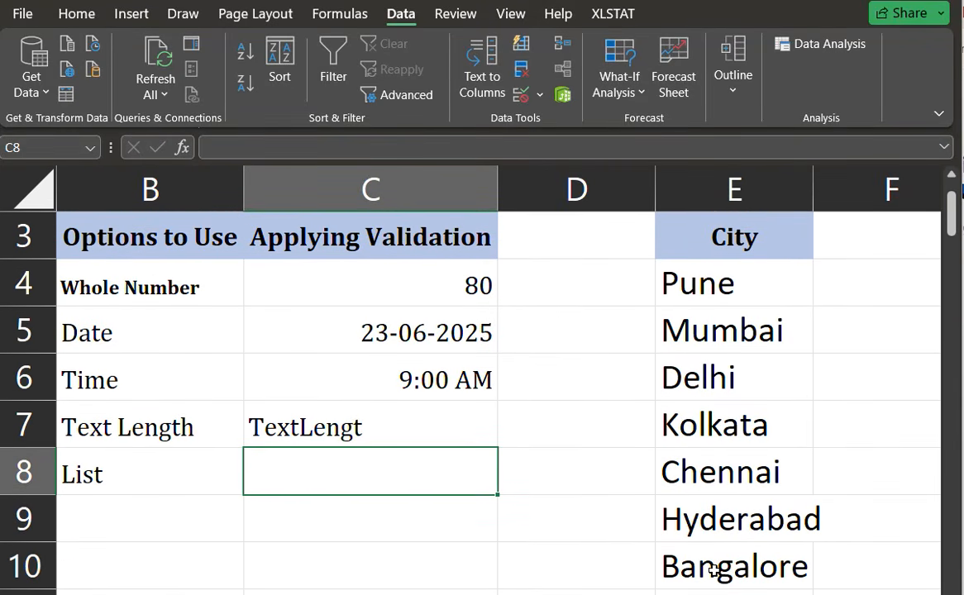
pyautogui.scroll(-1, 715, 570)
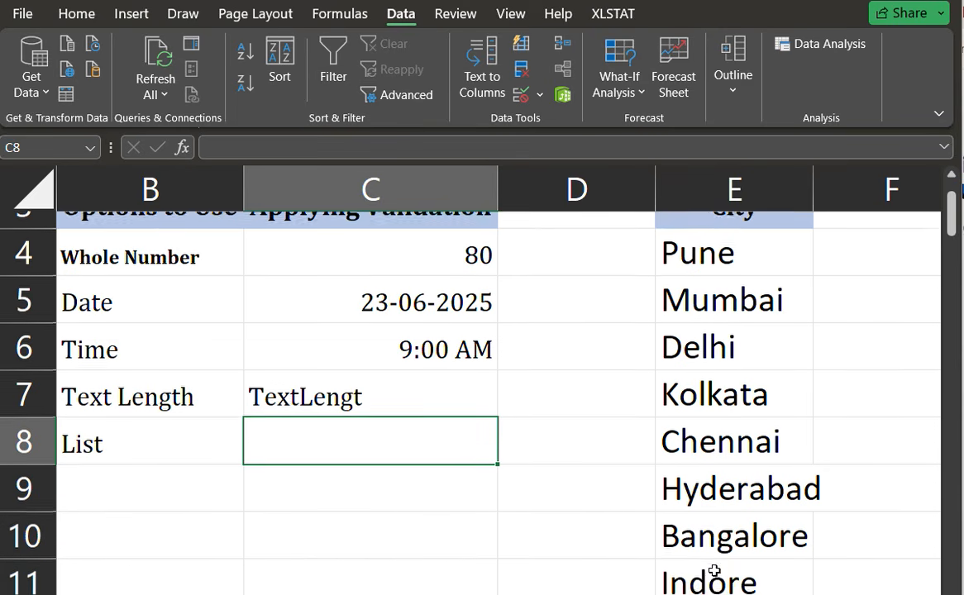
pyautogui.scroll(1, 714, 570)
pyautogui.scroll(1, 714, 571)
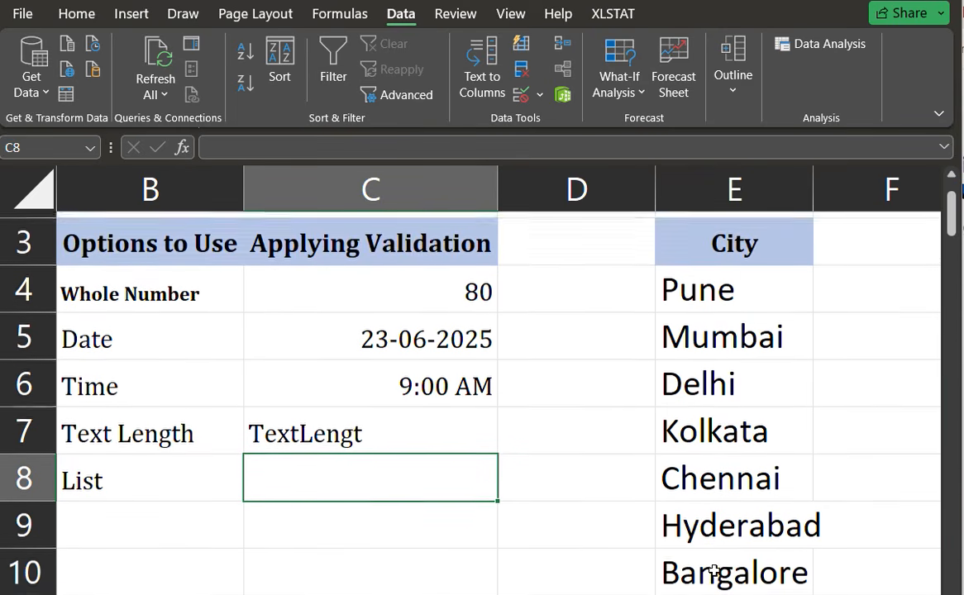
pyautogui.hscroll(-3, 714, 570)
pyautogui.hscroll(-2, 715, 570)
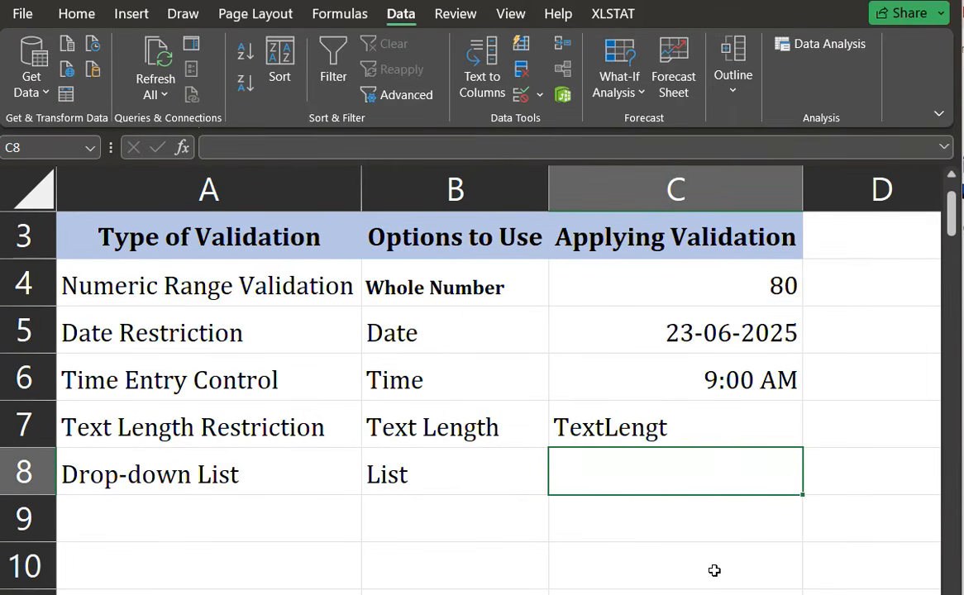
# Apply a List data validation rule to cell C8 using the city names in =$E$4:$E$11 as the source.
pyautogui.click(520, 95)
pyautogui.click(562, 107)
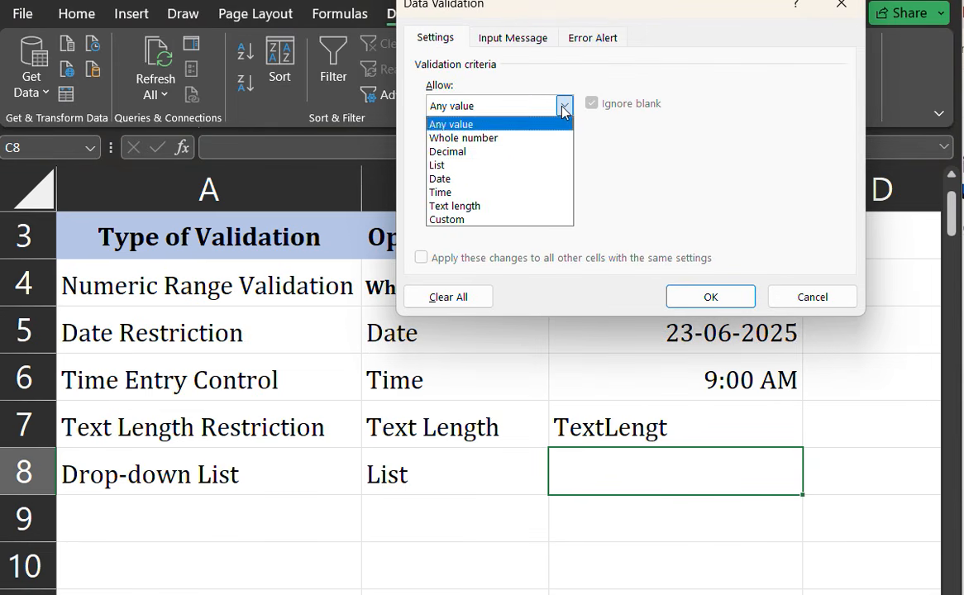
pyautogui.click(522, 166)
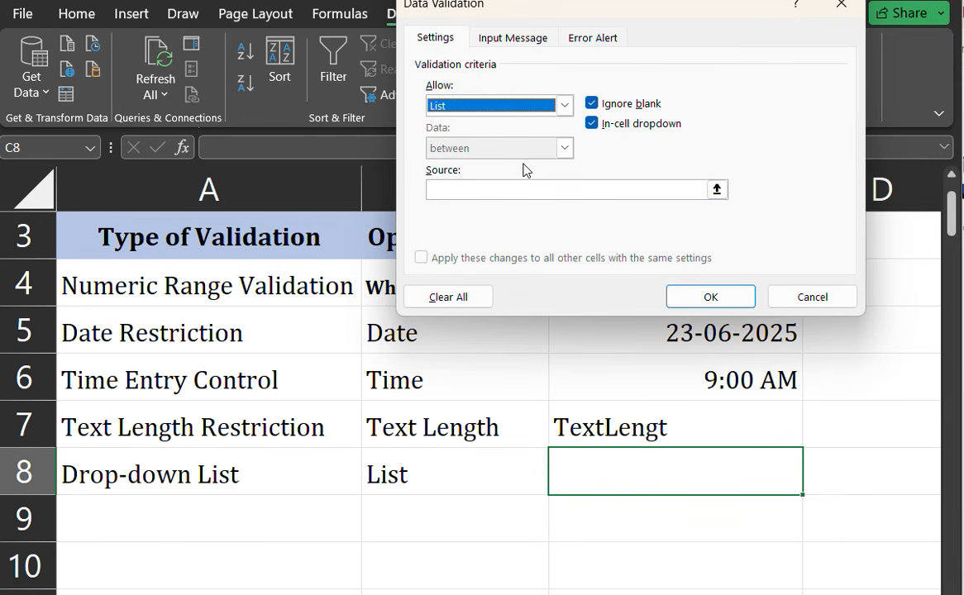
pyautogui.click(716, 191)
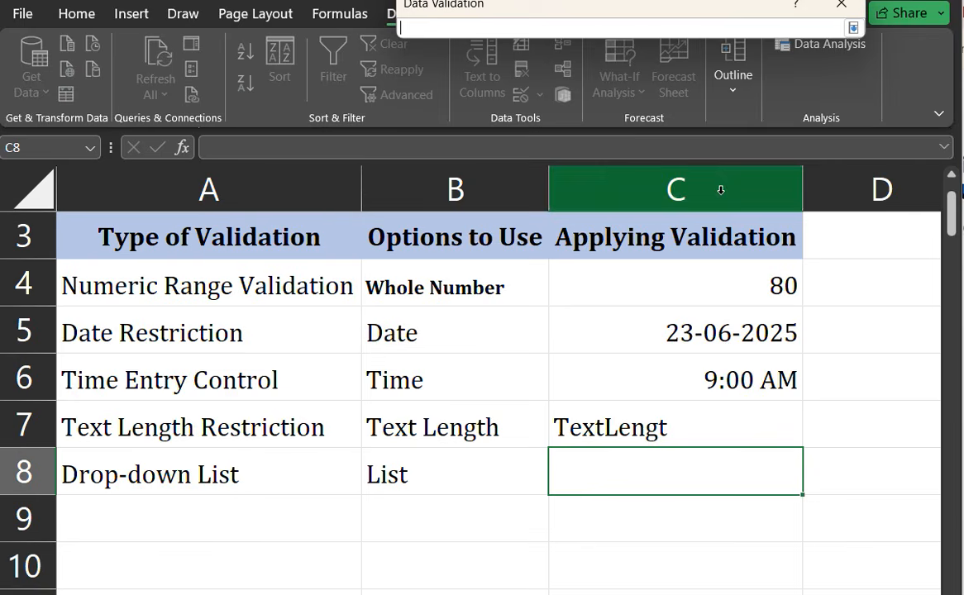
pyautogui.hscroll(3, 747, 376)
pyautogui.moveTo(784, 285); pyautogui.dragTo(735, 592)
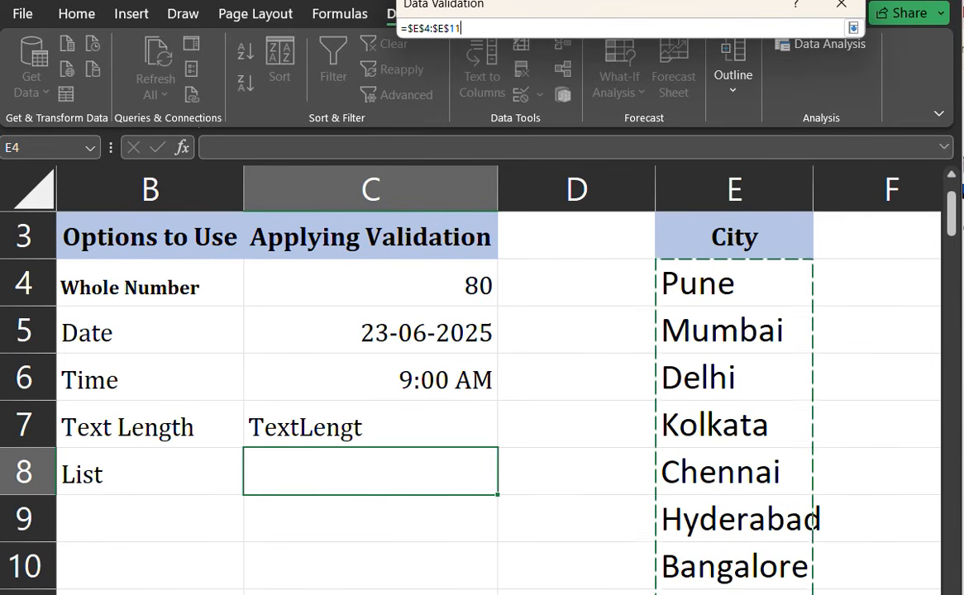
pyautogui.click(853, 28)
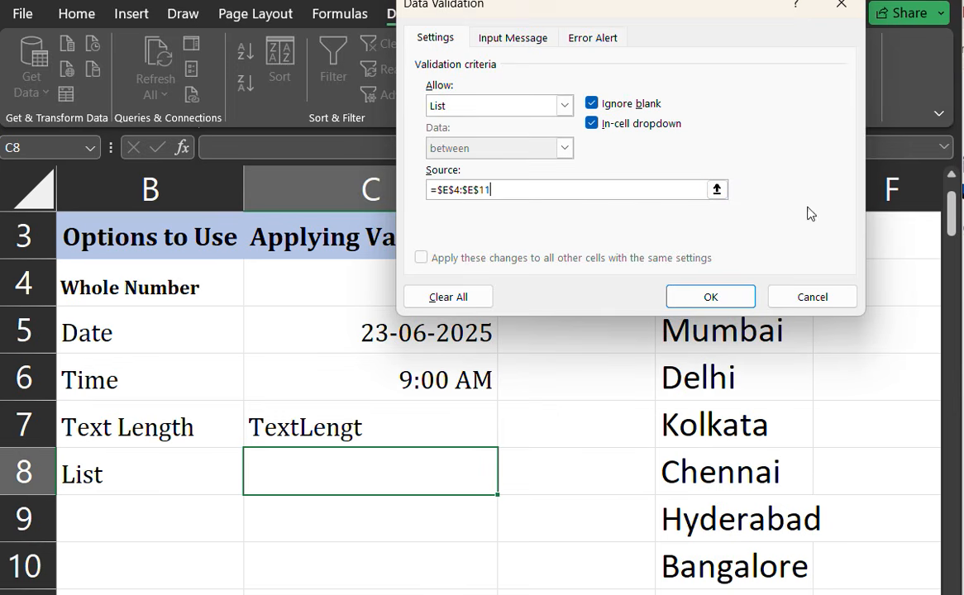
pyautogui.click(742, 302)
# Test the drop-down in cell C8 by choosing Chennai and then switching the entry to Delhi.
pyautogui.hscroll(-3, 504, 397)
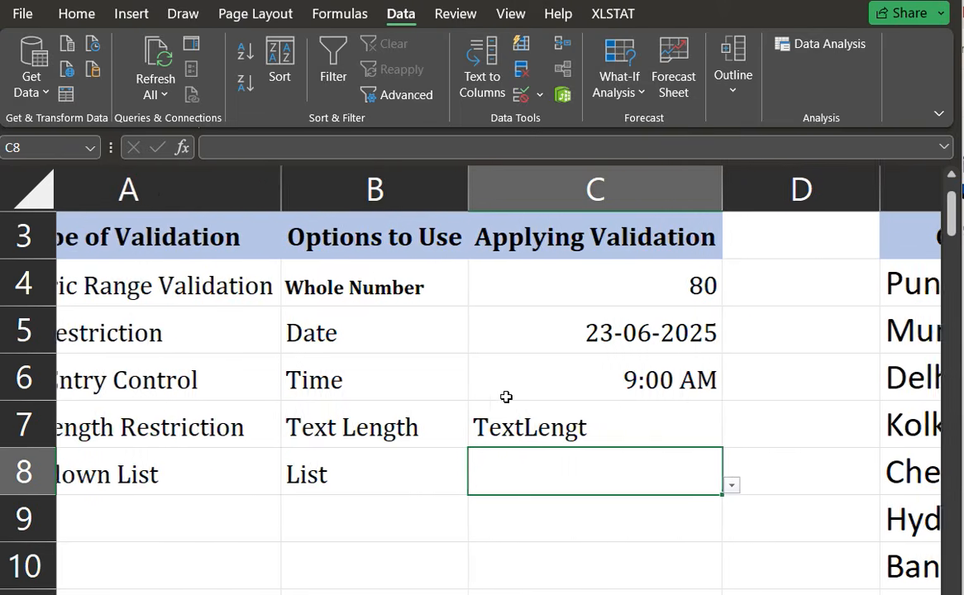
pyautogui.hscroll(-1, 506, 397)
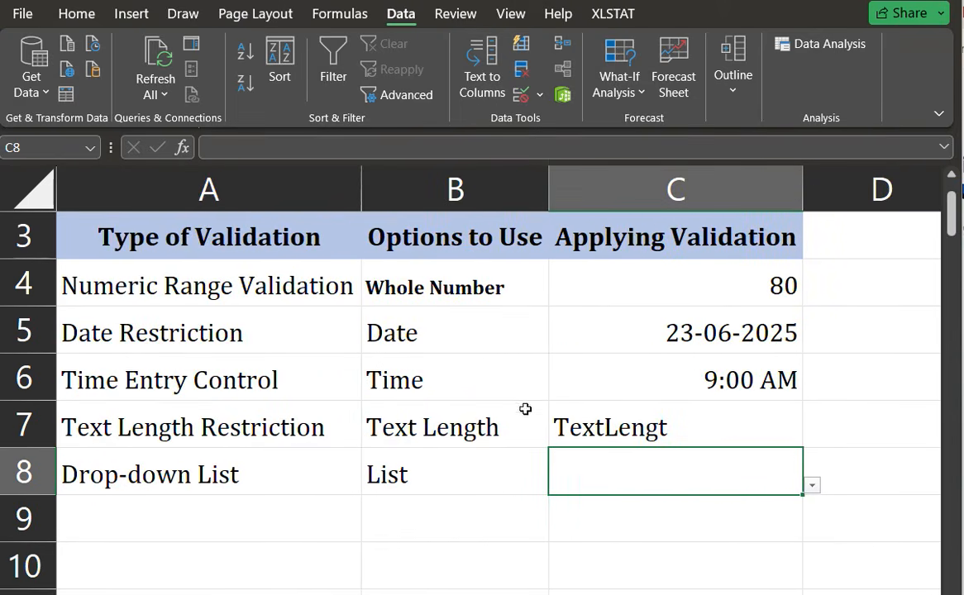
pyautogui.click(814, 489)
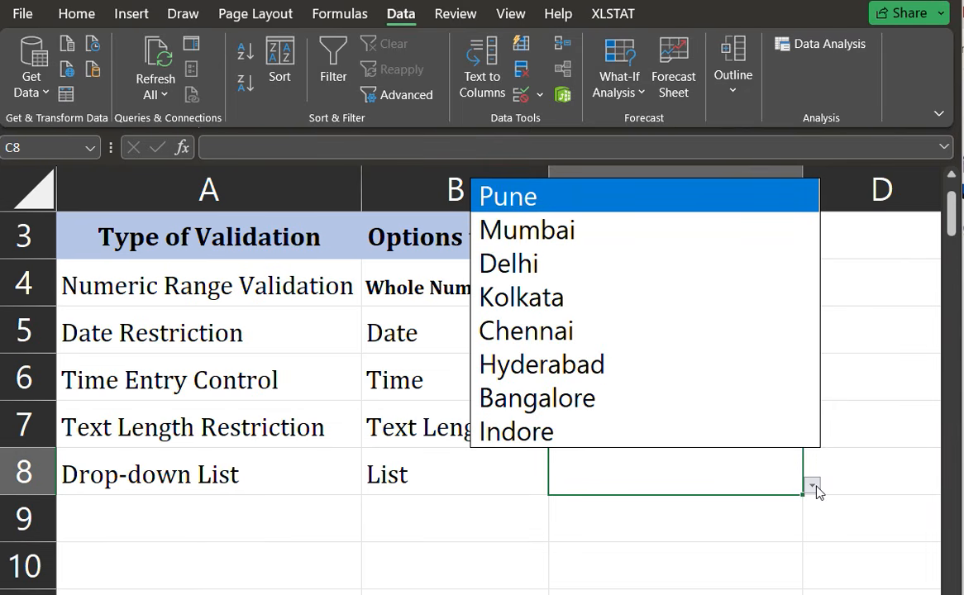
pyautogui.click(594, 331)
pyautogui.click(813, 486)
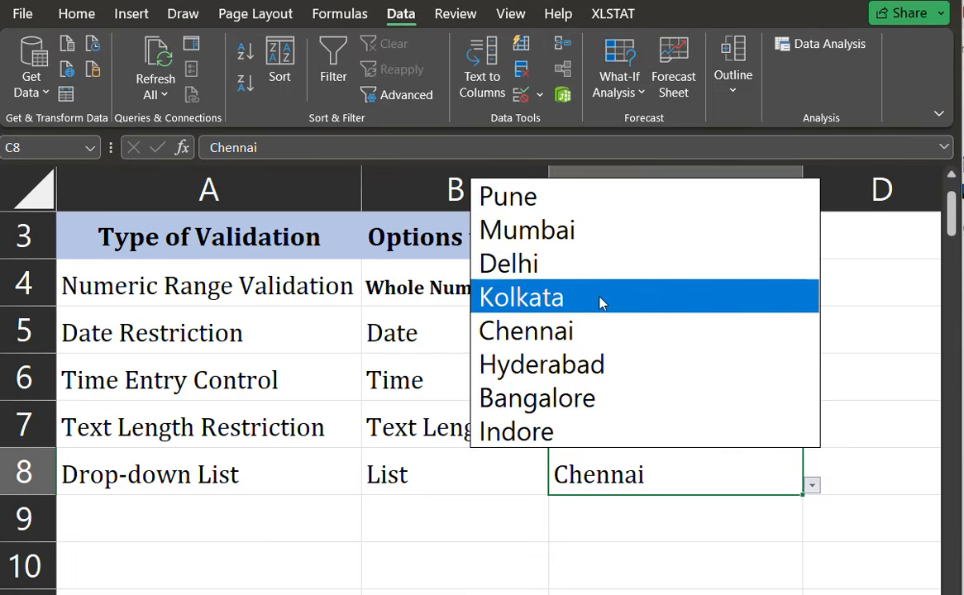
pyautogui.click(538, 232)
pyautogui.click(711, 540)
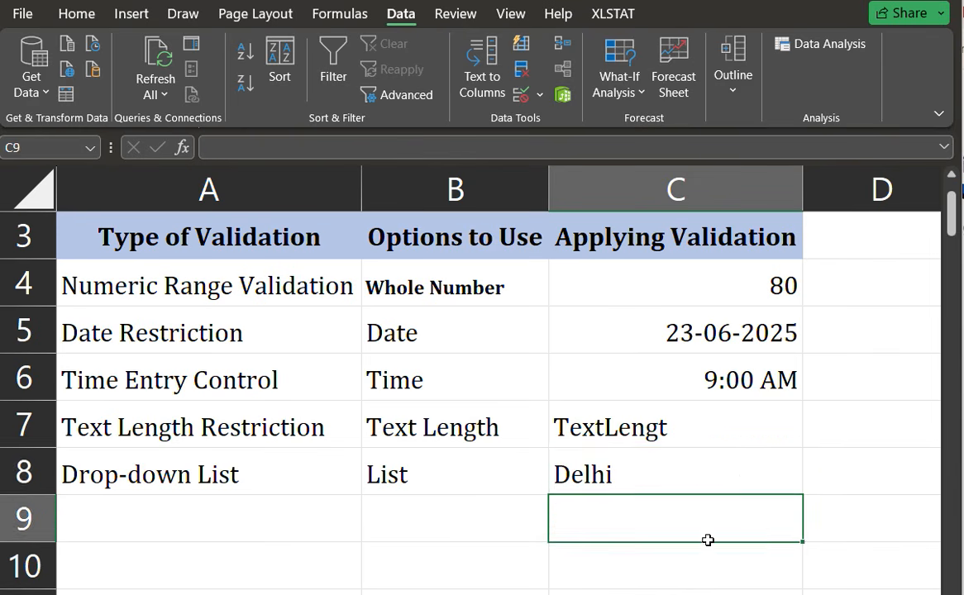
# Clear the chosen city from cell C8 and keep the cell selected.
pyautogui.click(754, 470)
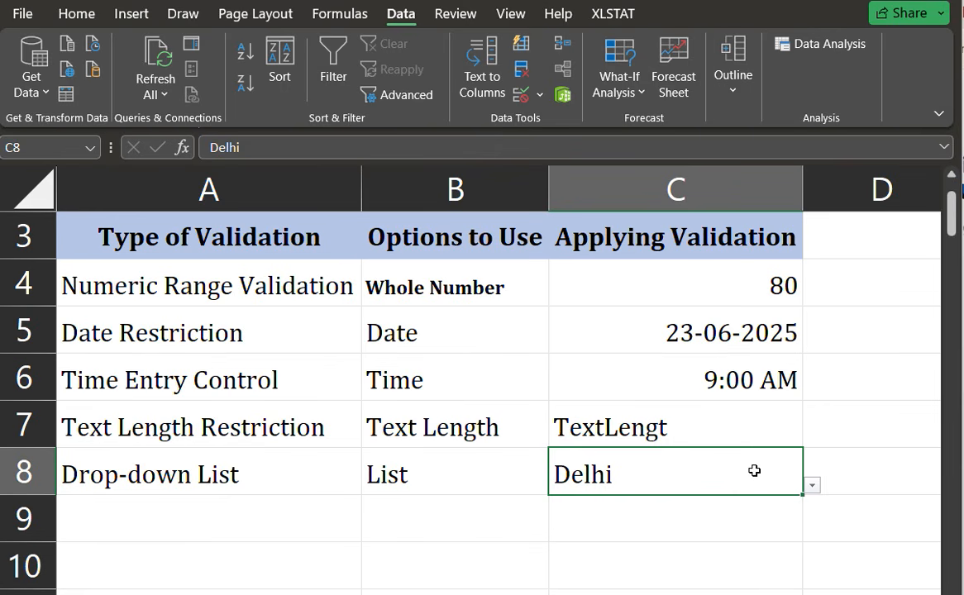
pyautogui.press('Delete')
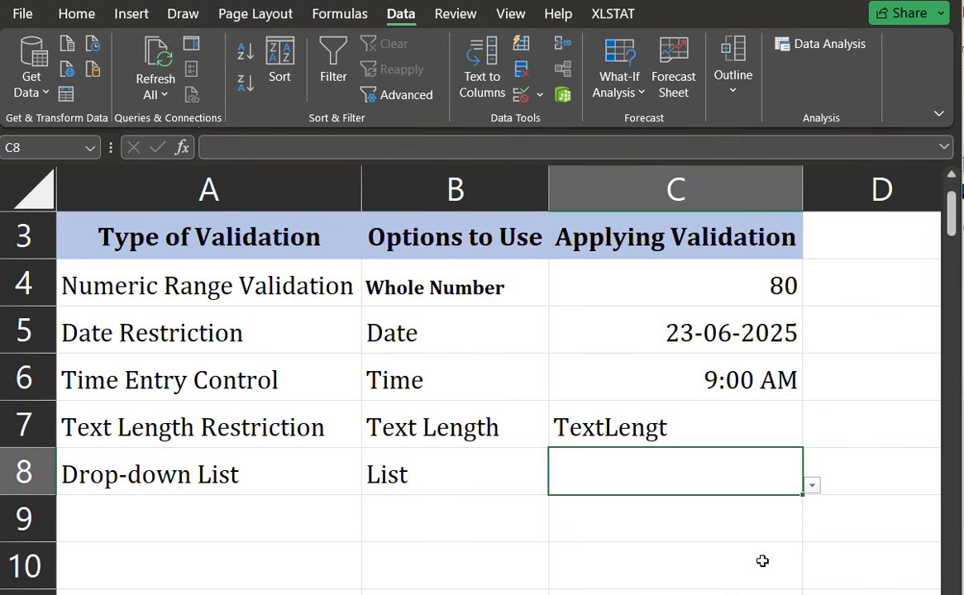
pyautogui.moveTo(762, 561); pyautogui.dragTo(778, 439)
pyautogui.click(770, 477)
pyautogui.scroll(1, 770, 477)
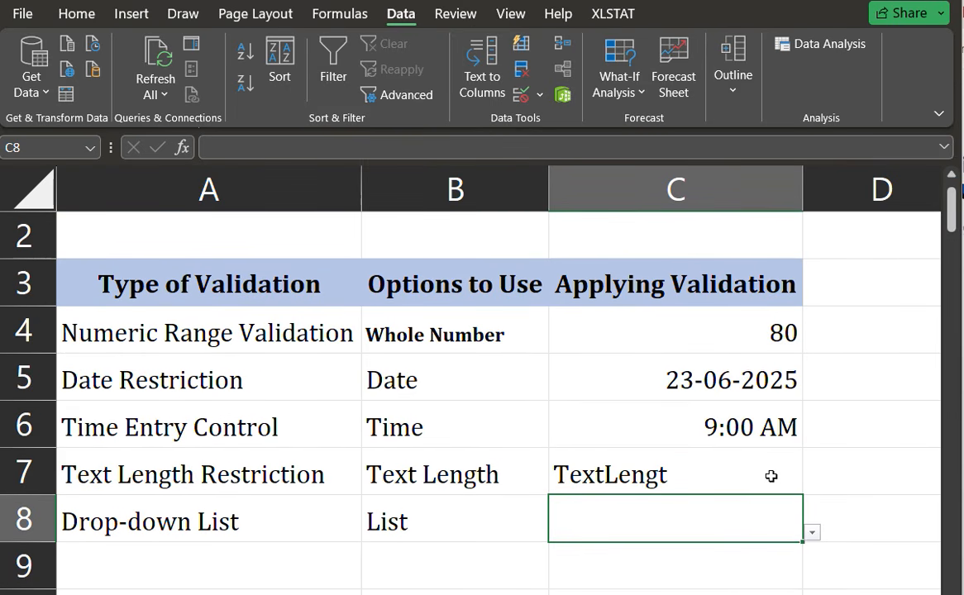